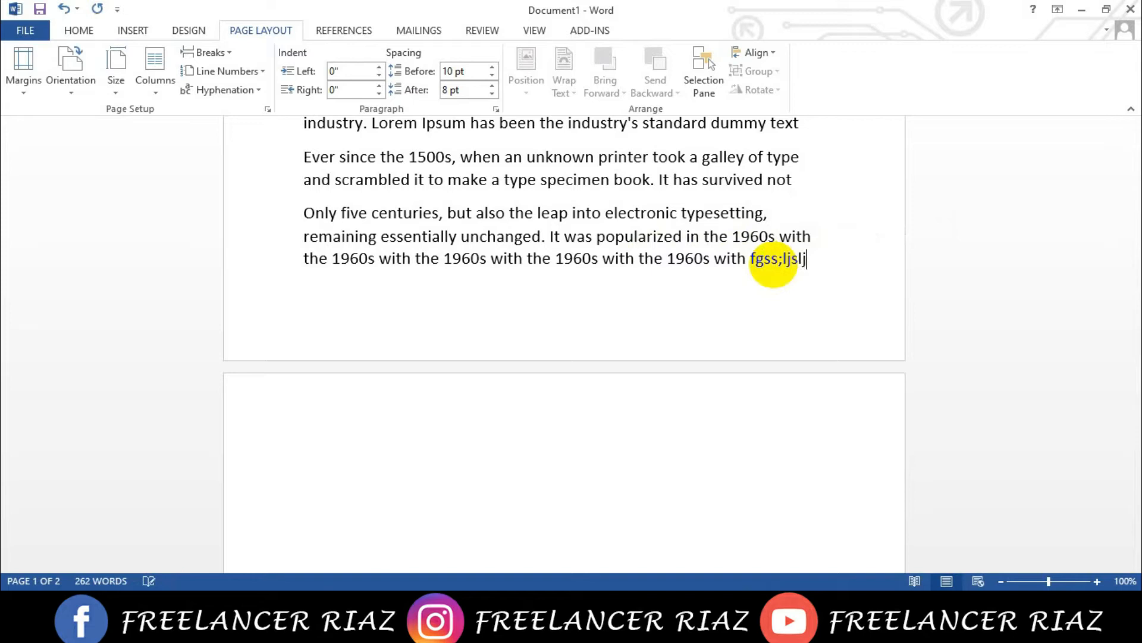
Justify the alignment of all the text in the document.
key(BackSpace)
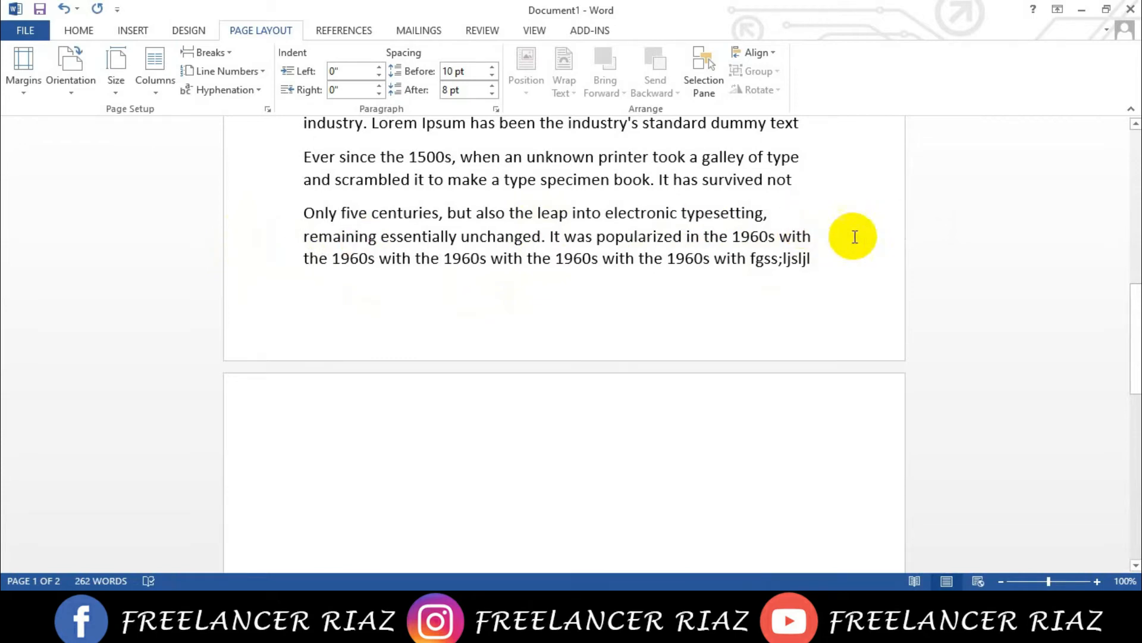
click(827, 260)
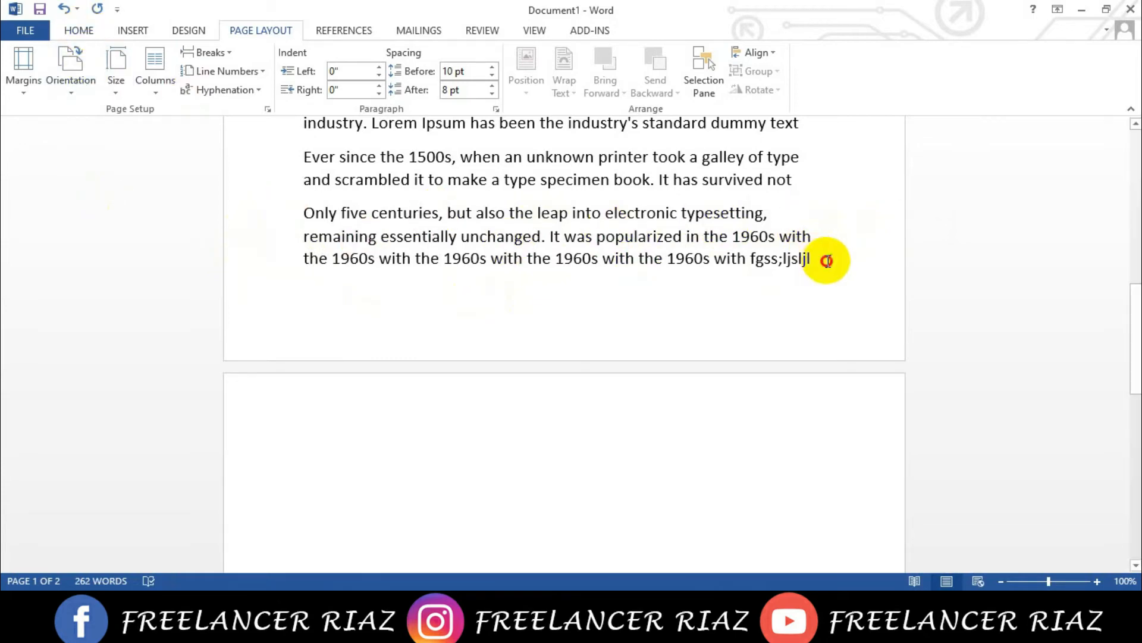
key(ctrl+a)
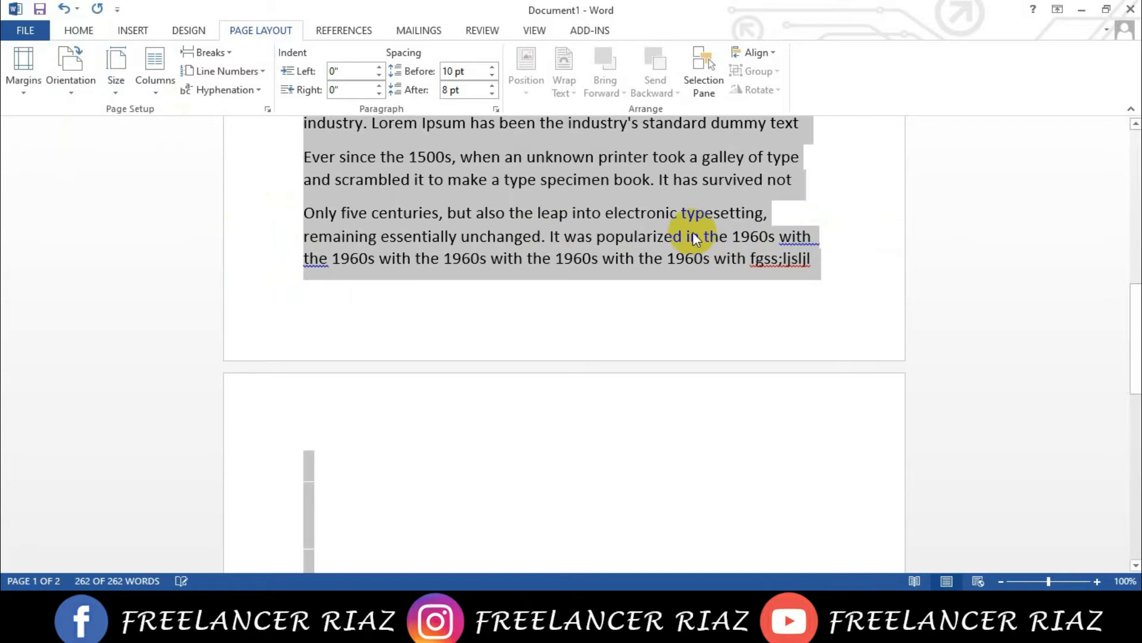
right_click(693, 231)
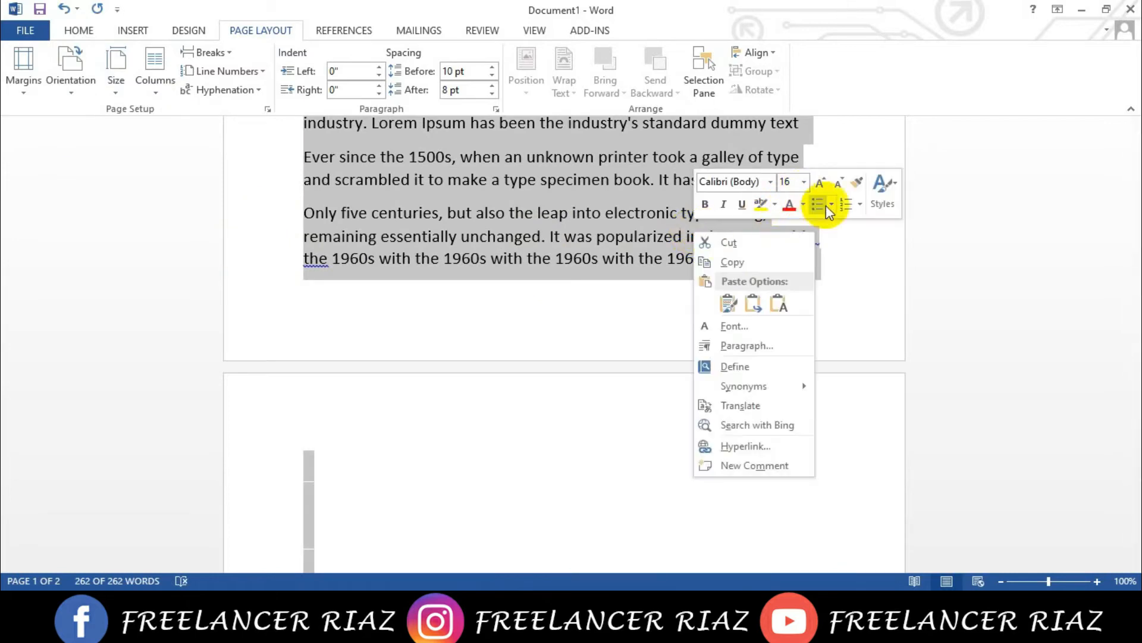
click(474, 405)
click(88, 24)
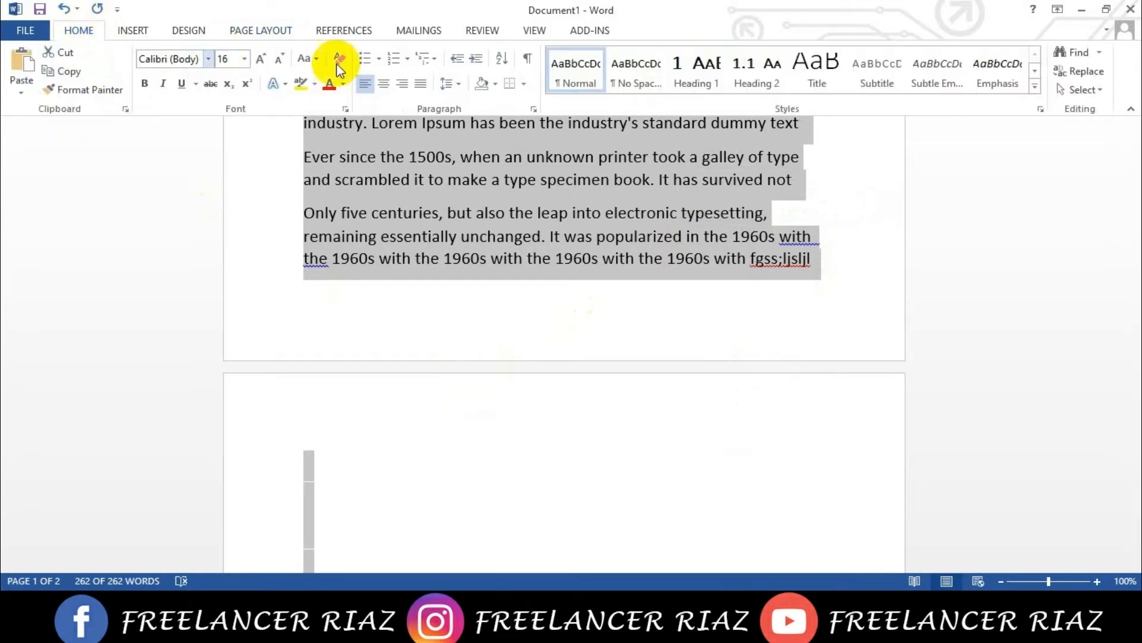
click(420, 84)
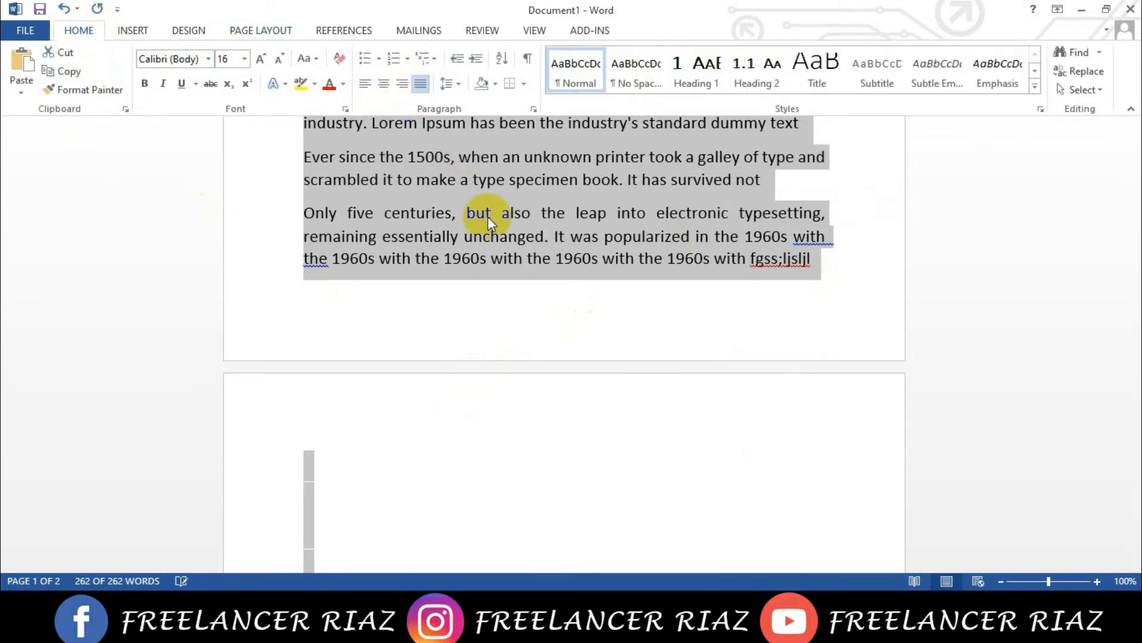
click(426, 86)
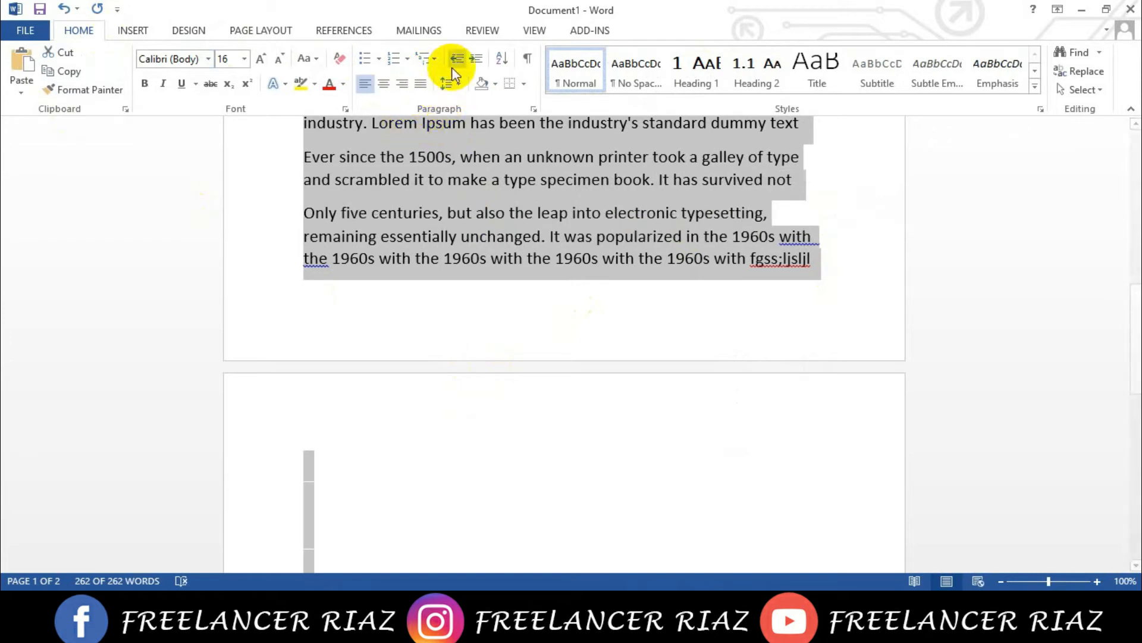
click(421, 87)
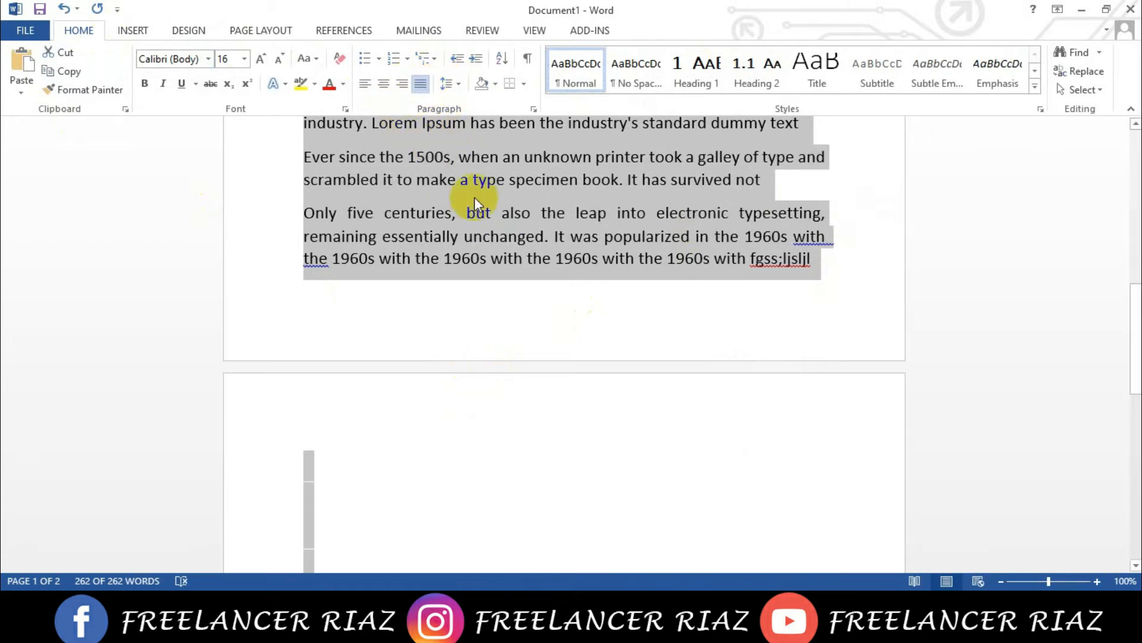
scroll(732, 322, up, 1)
scroll(724, 325, up, 10)
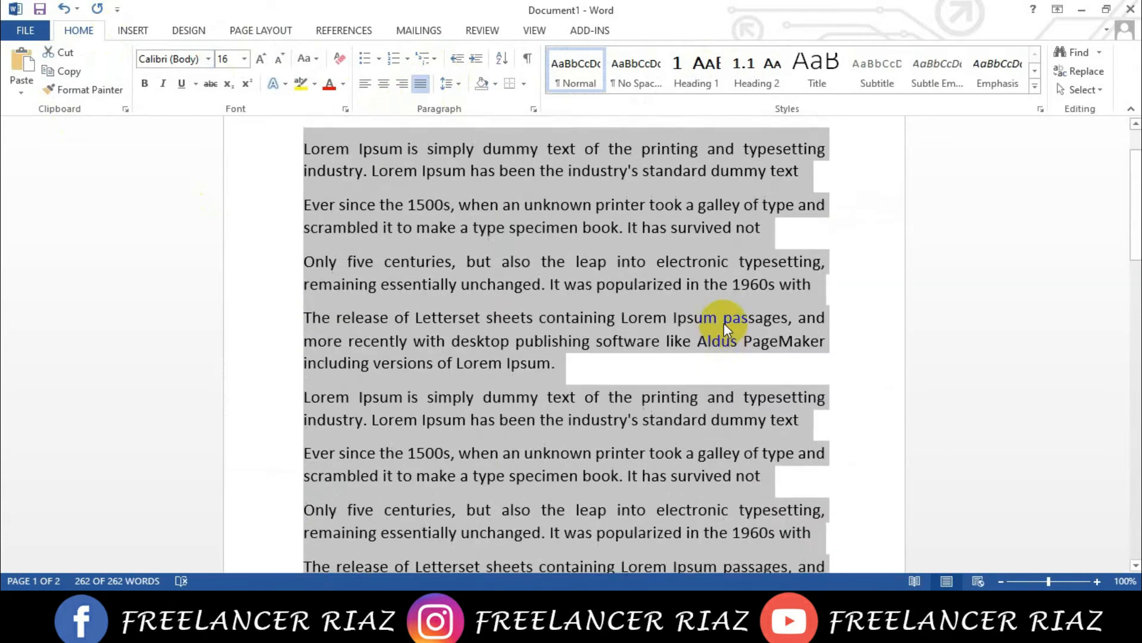
click(842, 294)
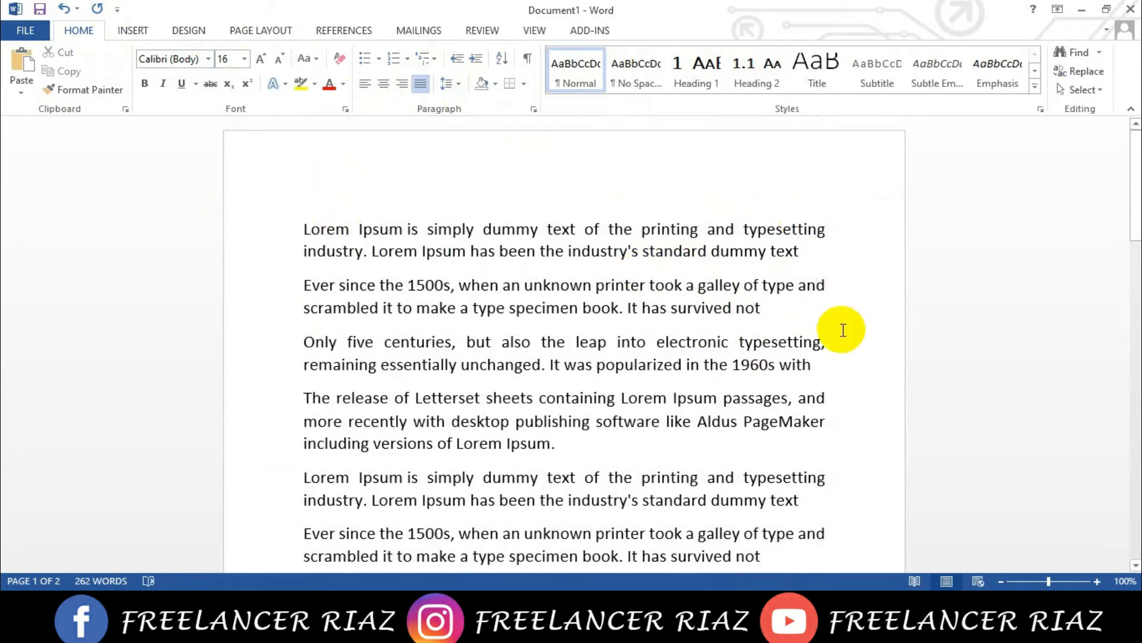
Apply the Narrow margin preset to the document and review how the text fits the page.
scroll(441, 313, down, 3)
scroll(442, 314, down, 1)
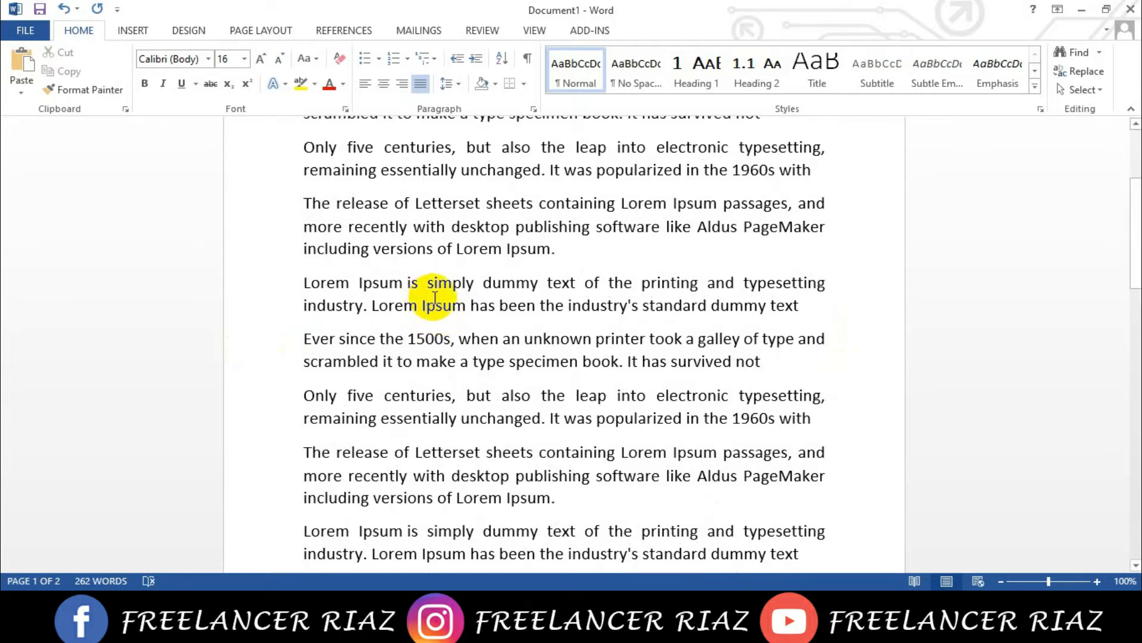
scroll(435, 298, up, 1)
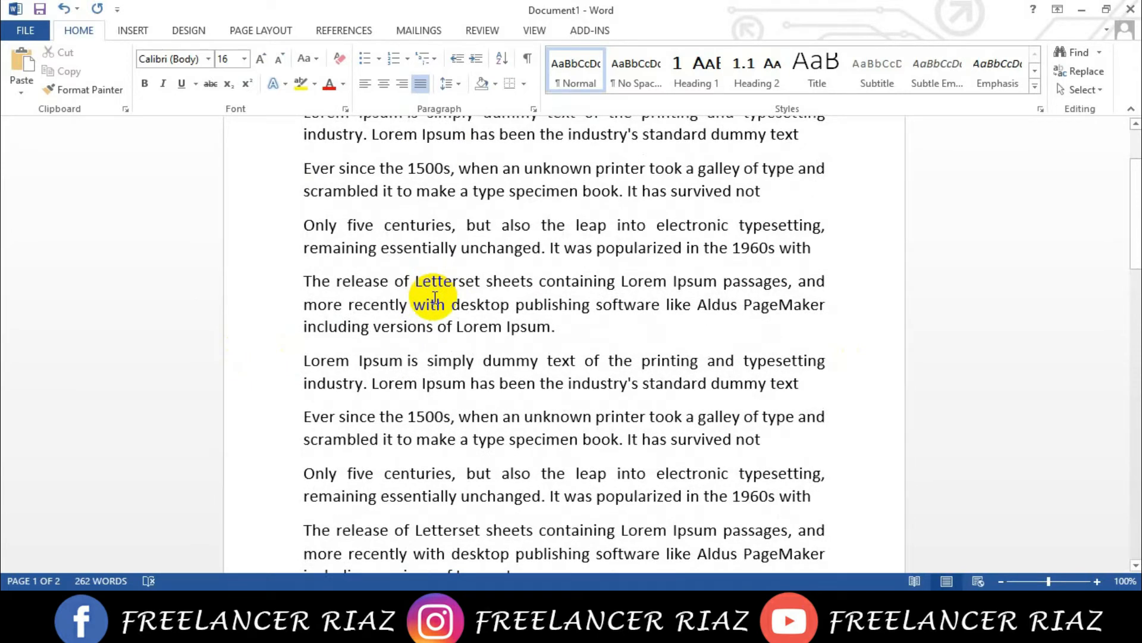
scroll(438, 305, up, 2)
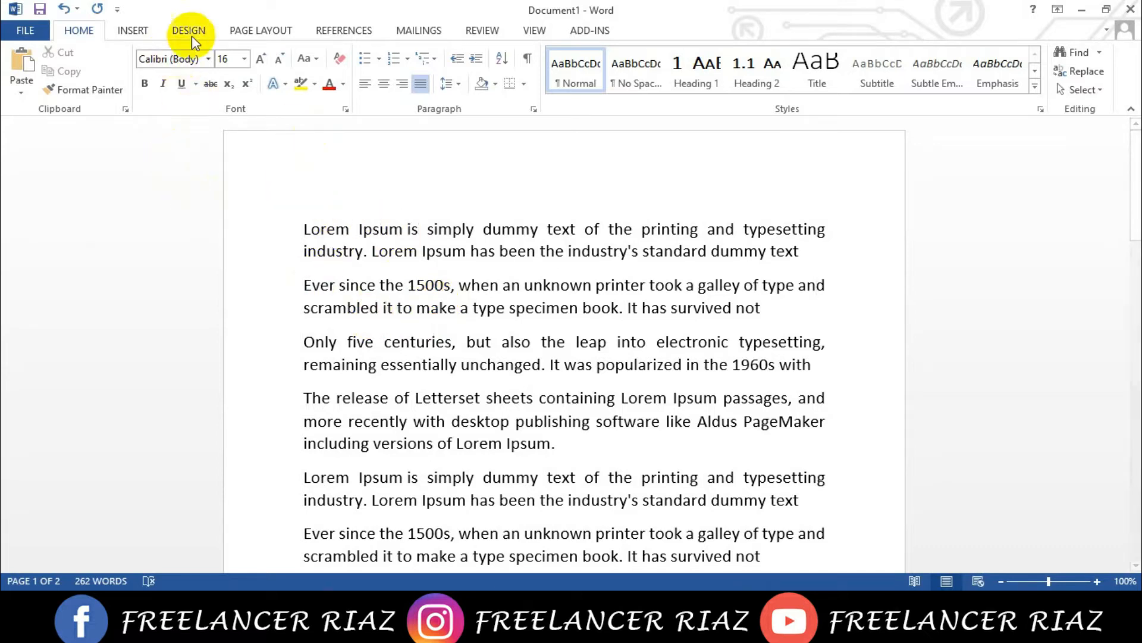
click(247, 30)
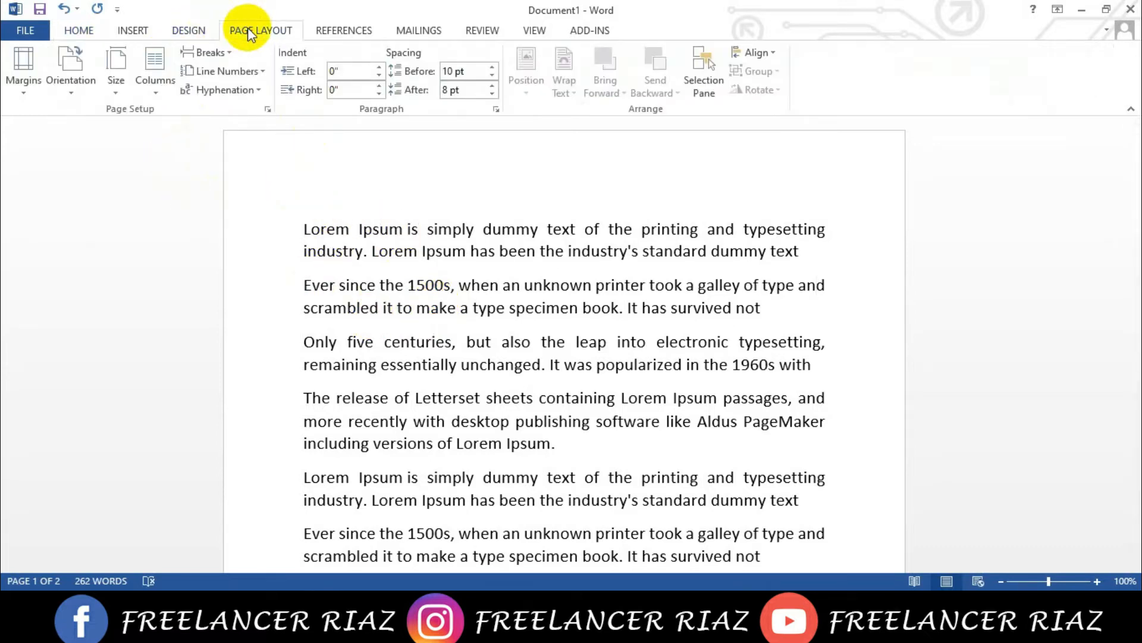
click(24, 75)
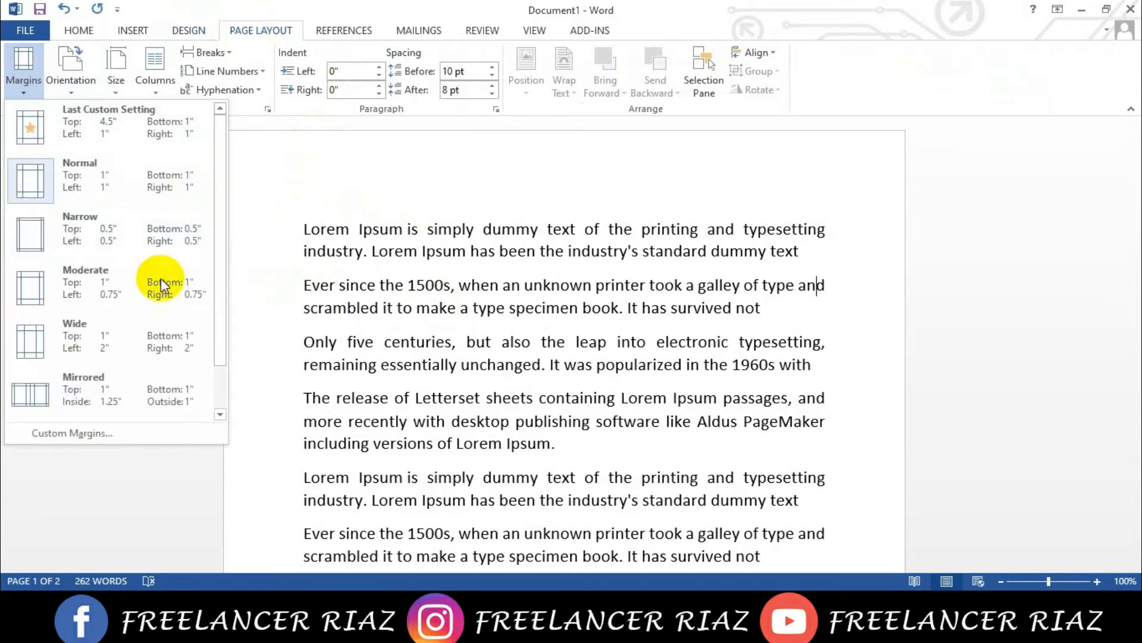
click(122, 248)
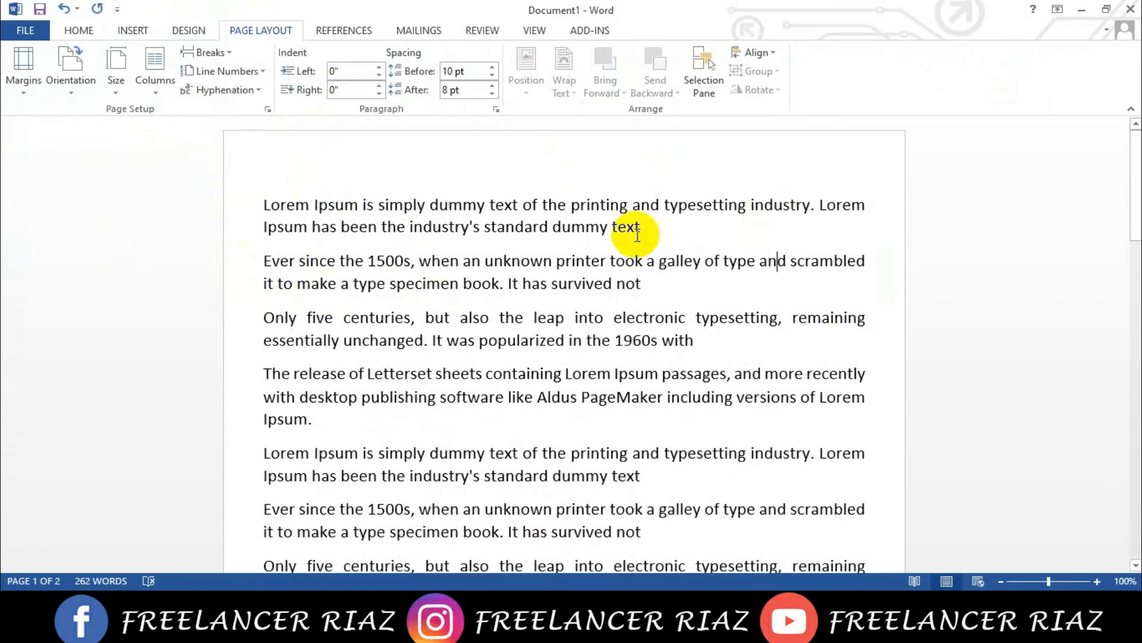
scroll(470, 178, down, 5)
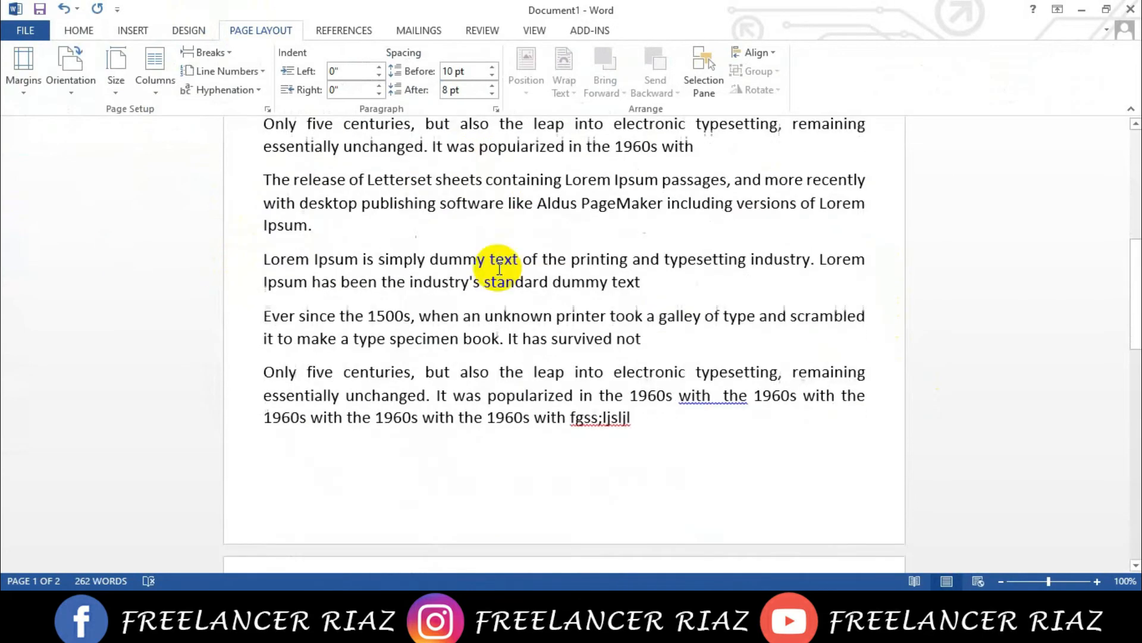
scroll(458, 335, up, 4)
scroll(230, 326, up, 4)
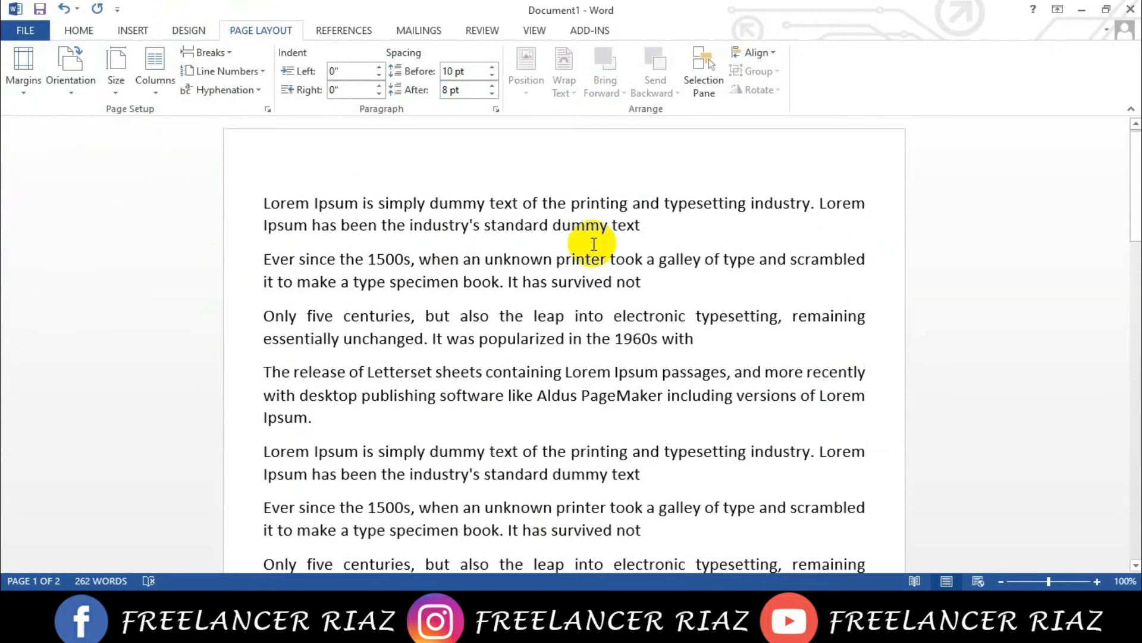
Try the Wide margin preset, then switch the document to the Mirrored preset.
click(26, 67)
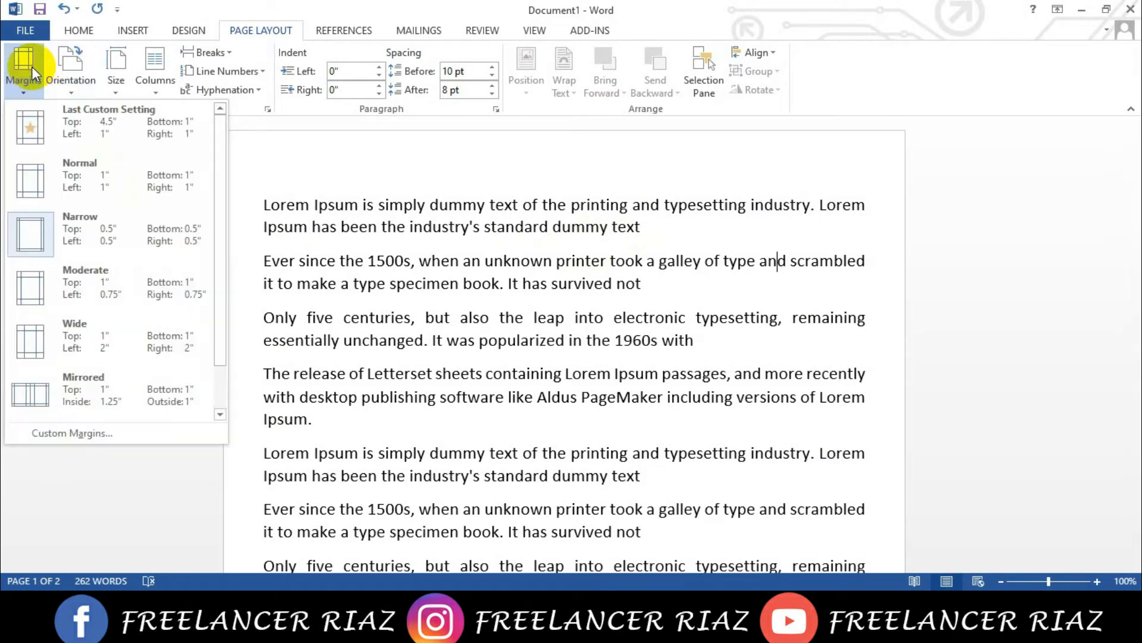
click(97, 357)
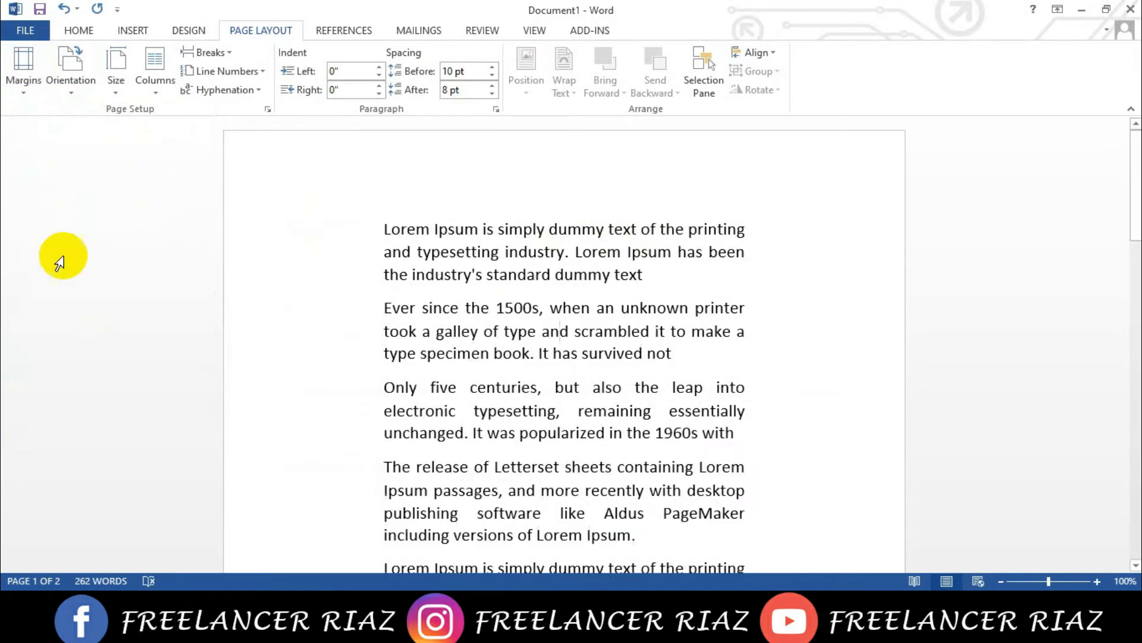
click(26, 69)
click(76, 391)
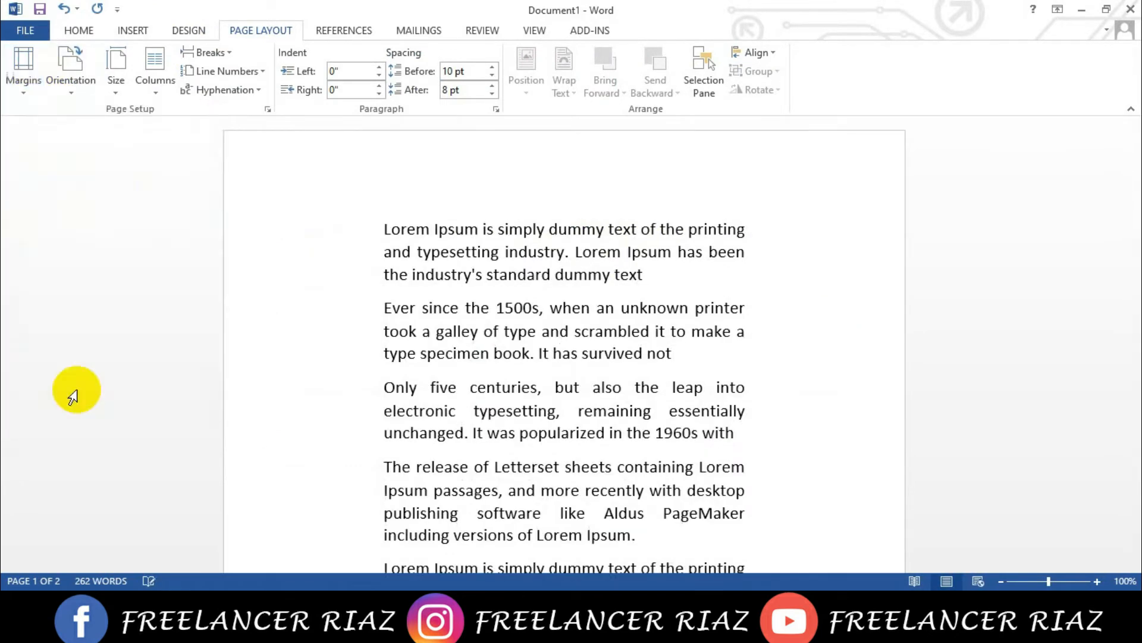
Open the custom margin settings and set the top and bottom margins to 0.
click(35, 76)
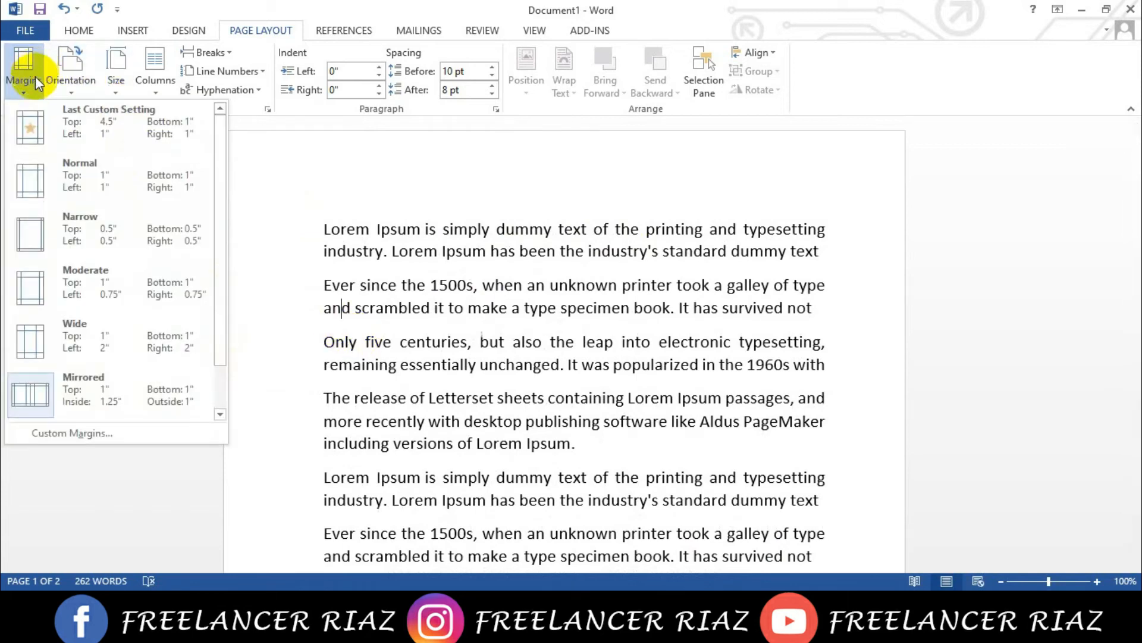
click(84, 436)
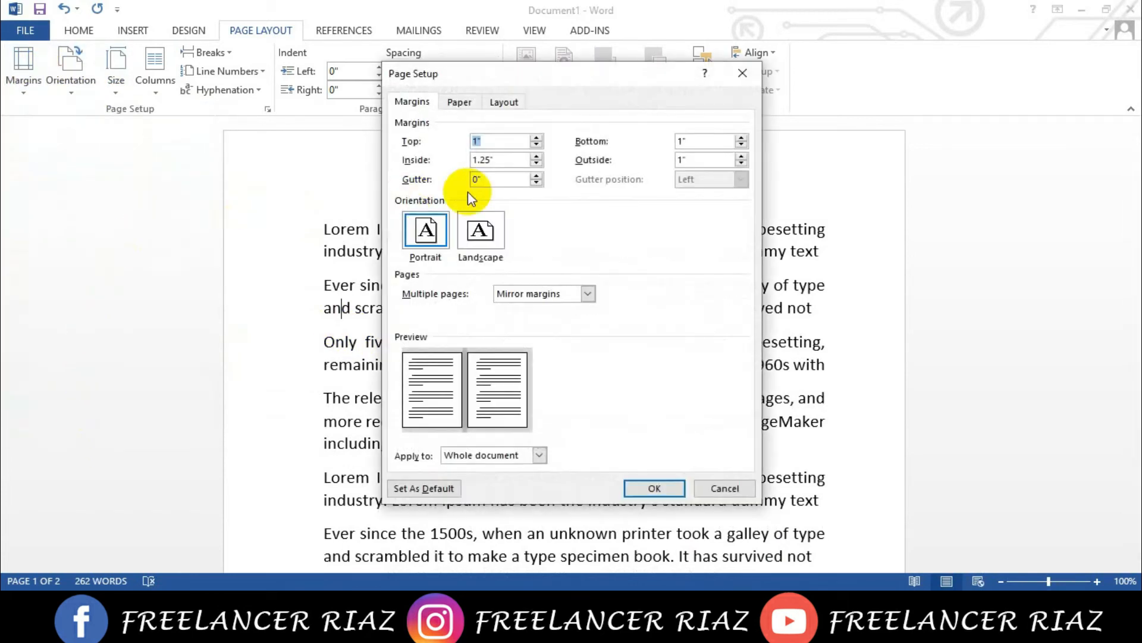
click(484, 140)
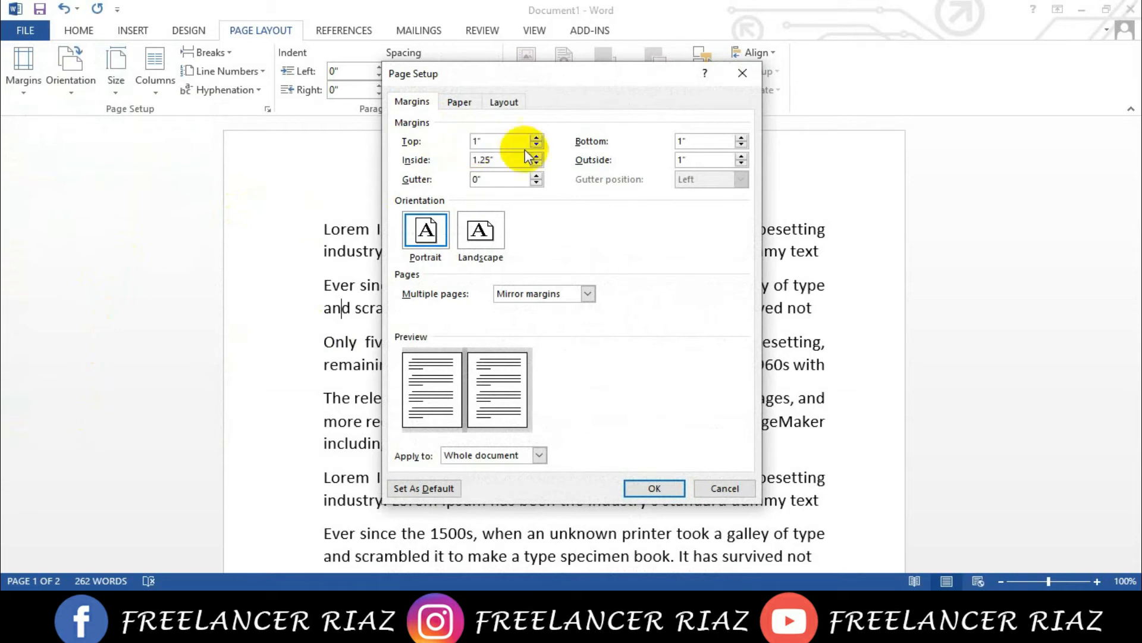
click(498, 143)
drag(498, 142, 459, 149)
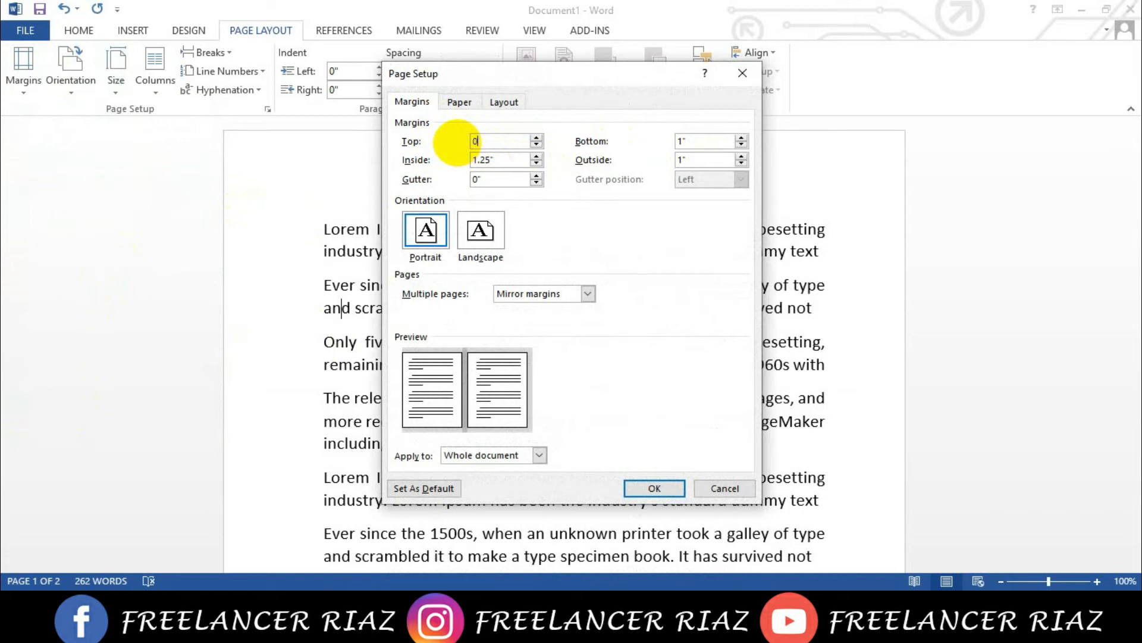
text(0)
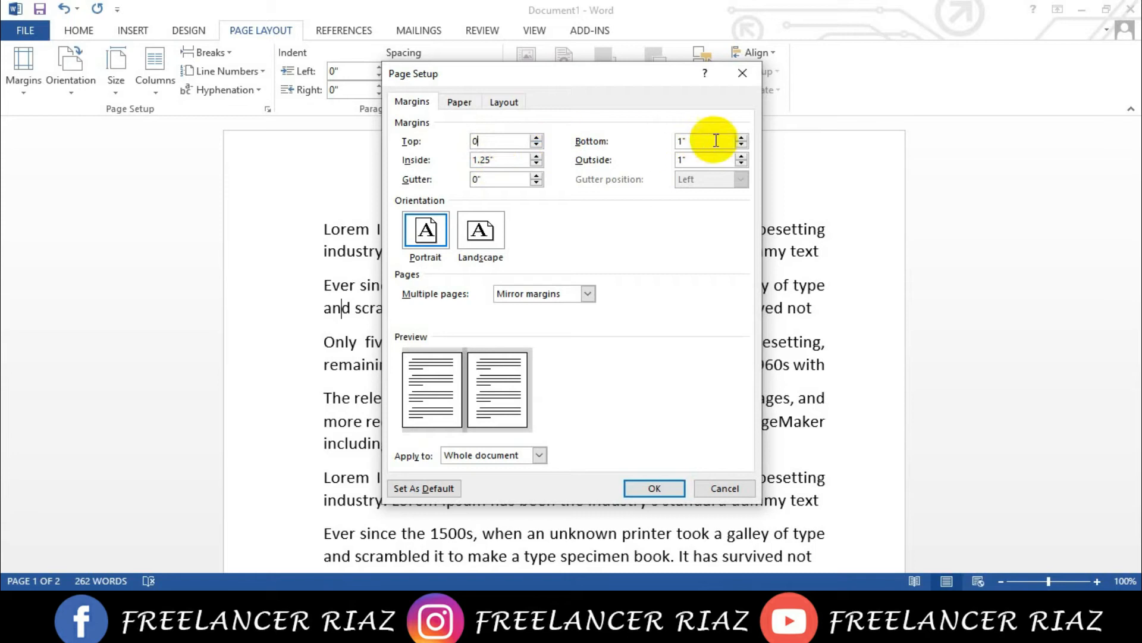
double_click(683, 141)
text(0)
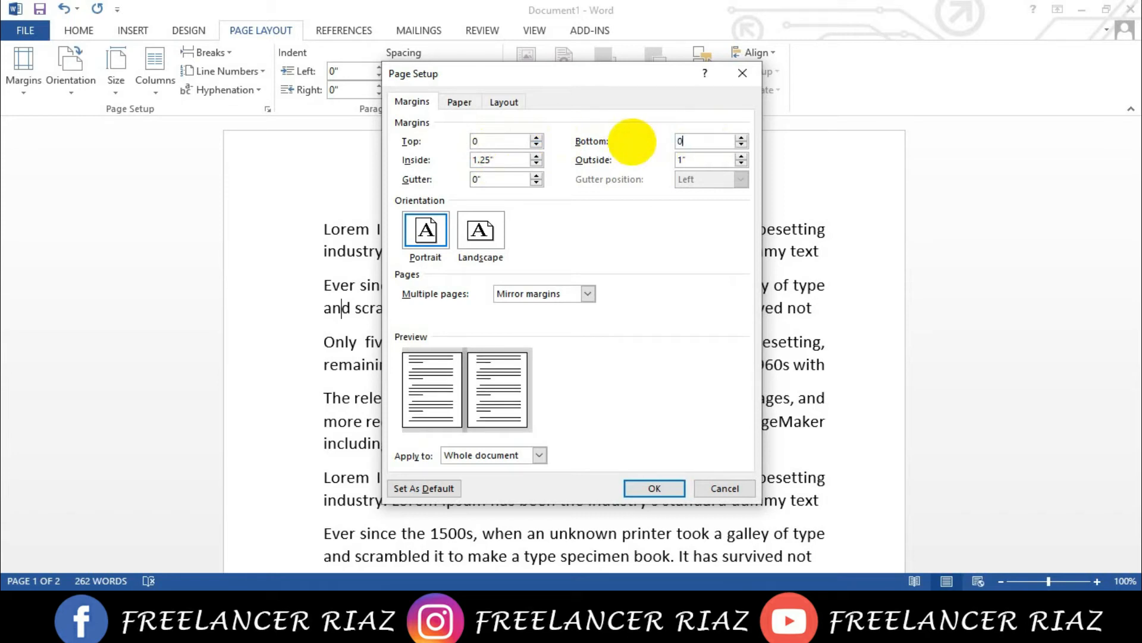
Set the inside and outside margins to 0, apply them to the whole document and review the pages.
drag(500, 161, 442, 159)
text(0)
double_click(685, 159)
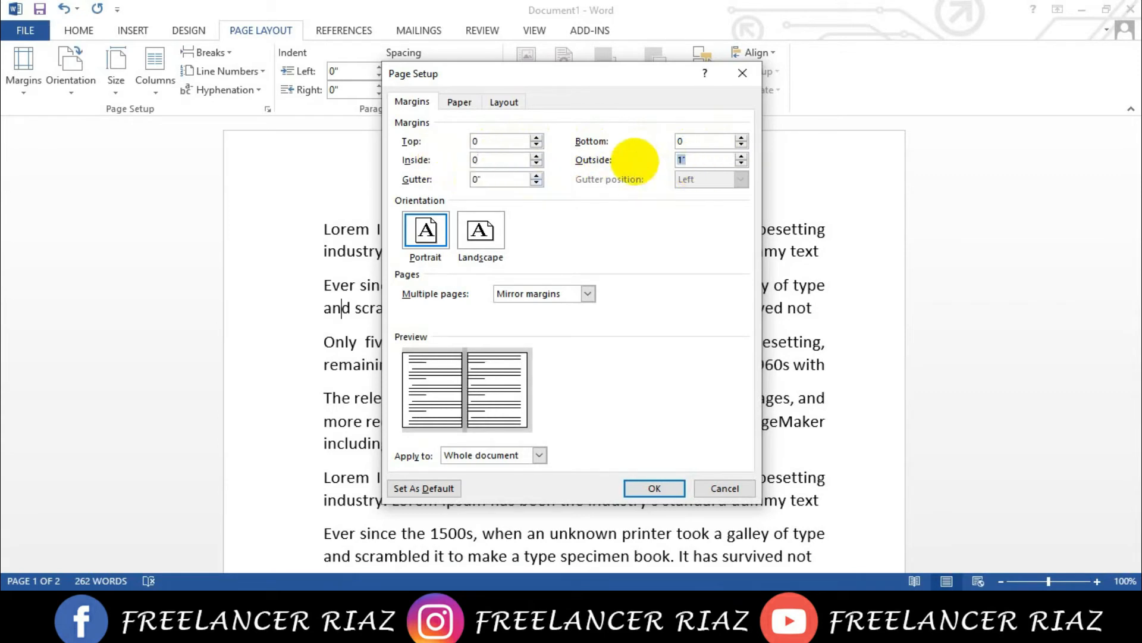
click(646, 487)
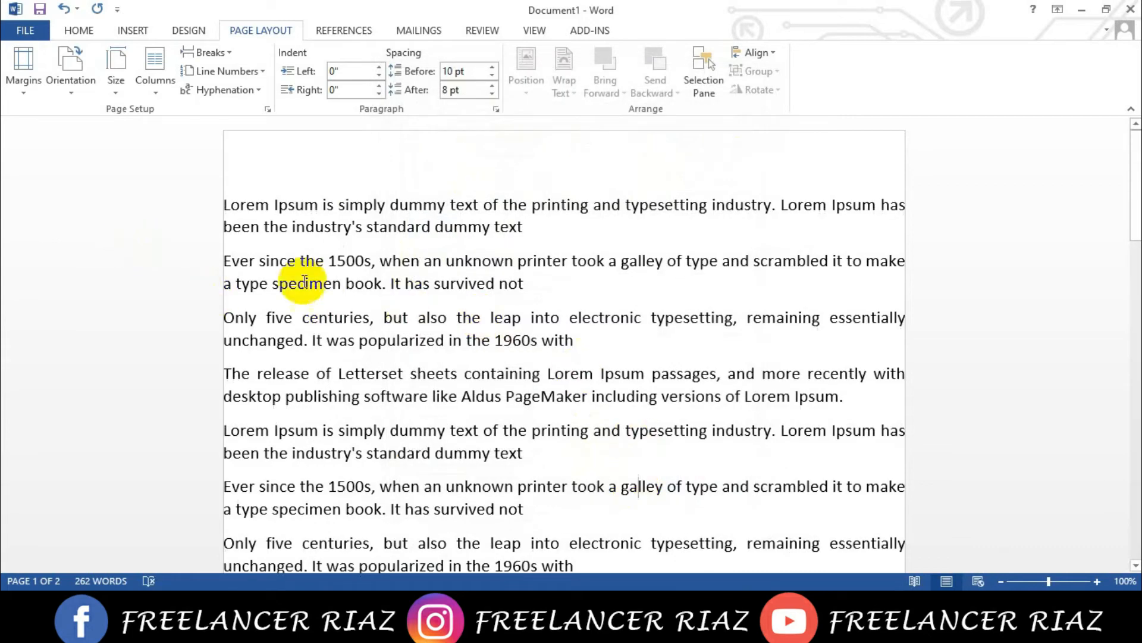
scroll(703, 259, down, 1)
scroll(703, 259, down, 10)
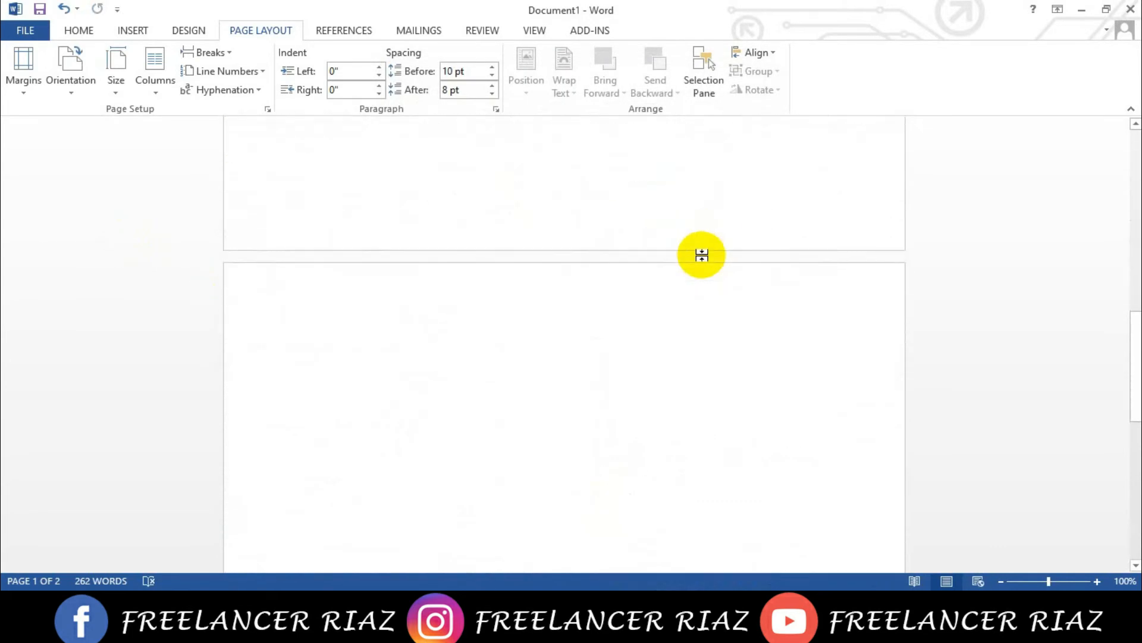
scroll(702, 255, up, 10)
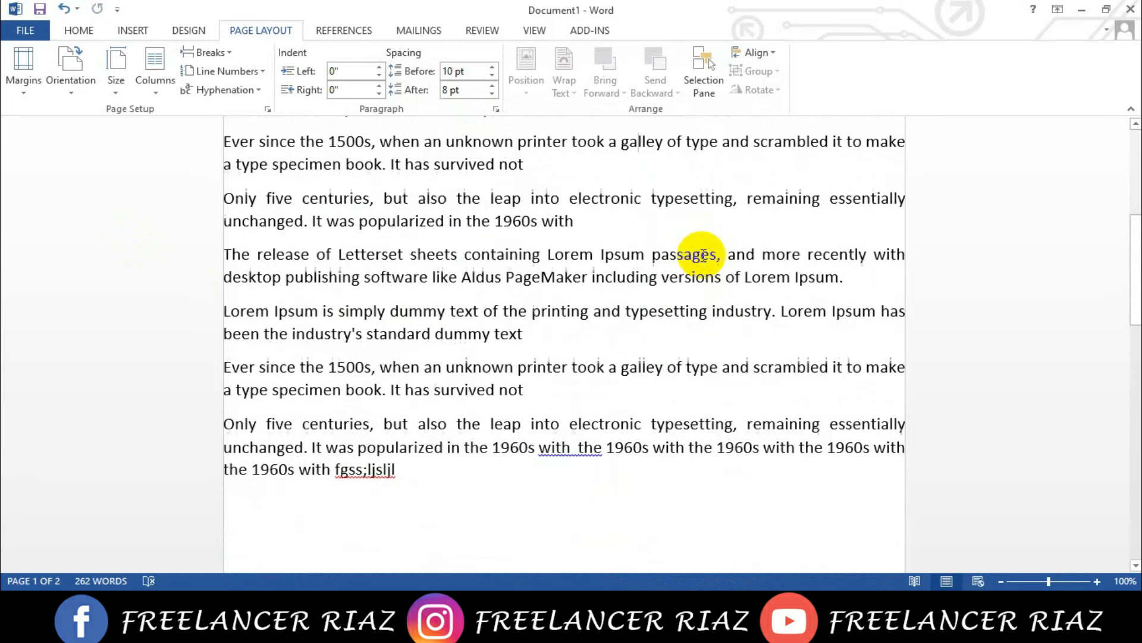
scroll(696, 256, up, 3)
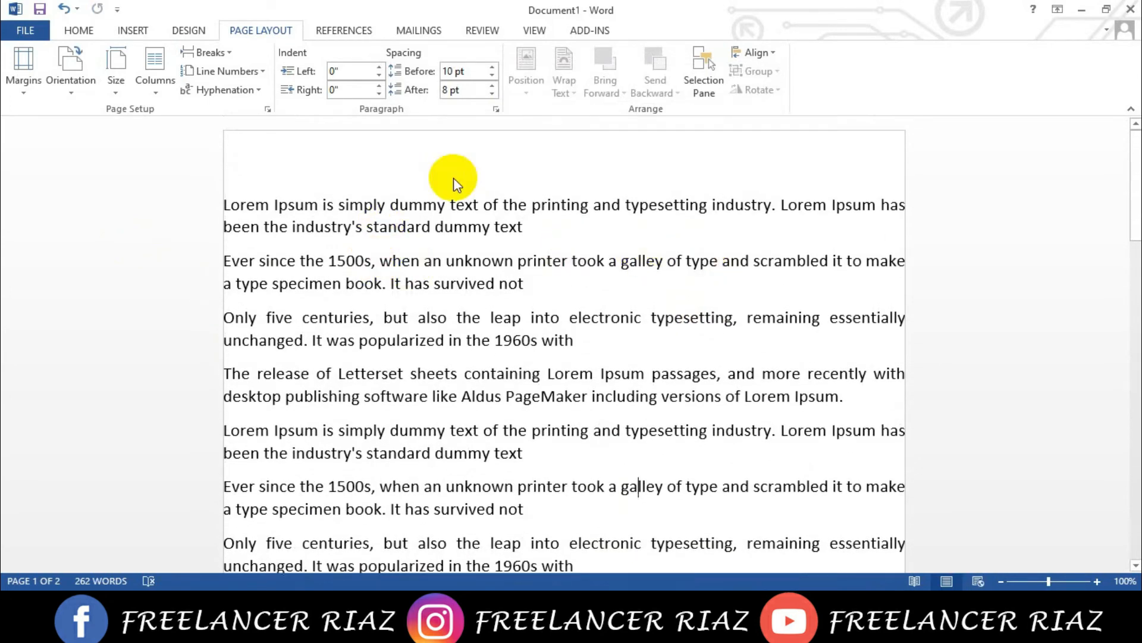
scroll(531, 218, down, 5)
scroll(527, 220, down, 7)
scroll(314, 225, up, 8)
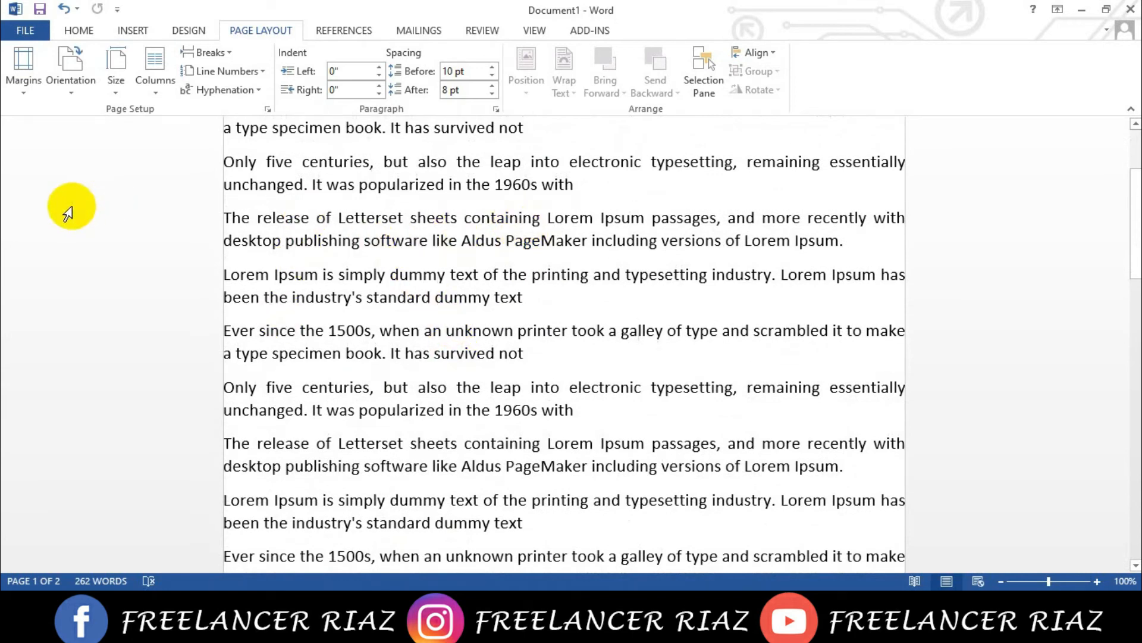
Undo the margin changes, the justified alignment and the recent text added at the end of the last paragraph.
key(ctrl+z)
key(ctrl+z)
key(ctrl+z)
key(ctrl+z)
key(ctrl+z)
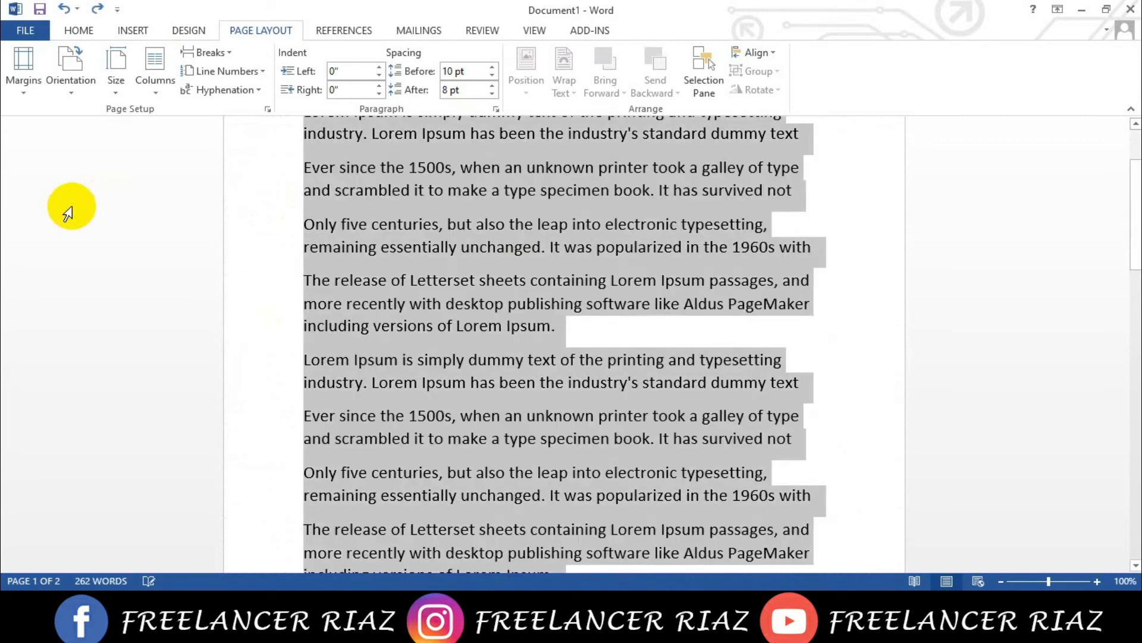
key(ctrl+z)
key(ctrl+z)
key(ctrl+z)
key(ctrl+z)
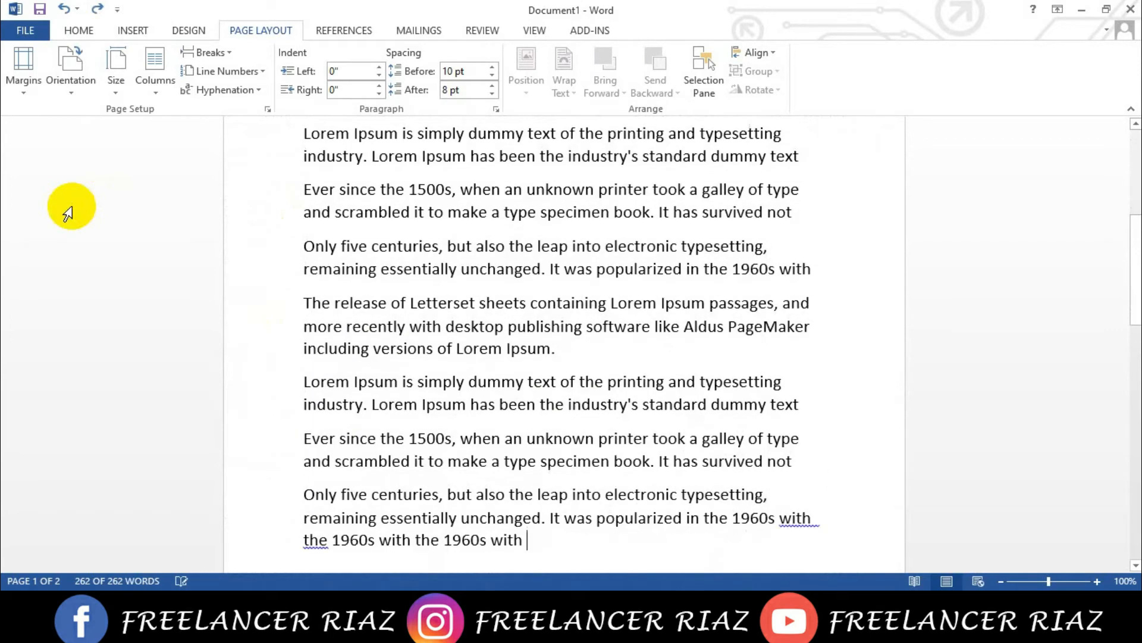
Undo the earlier text additions until the document is back to its original four paragraphs.
key(ctrl+z)
key(ctrl+z)
key(ctrl+z)
key(ctrl+z)
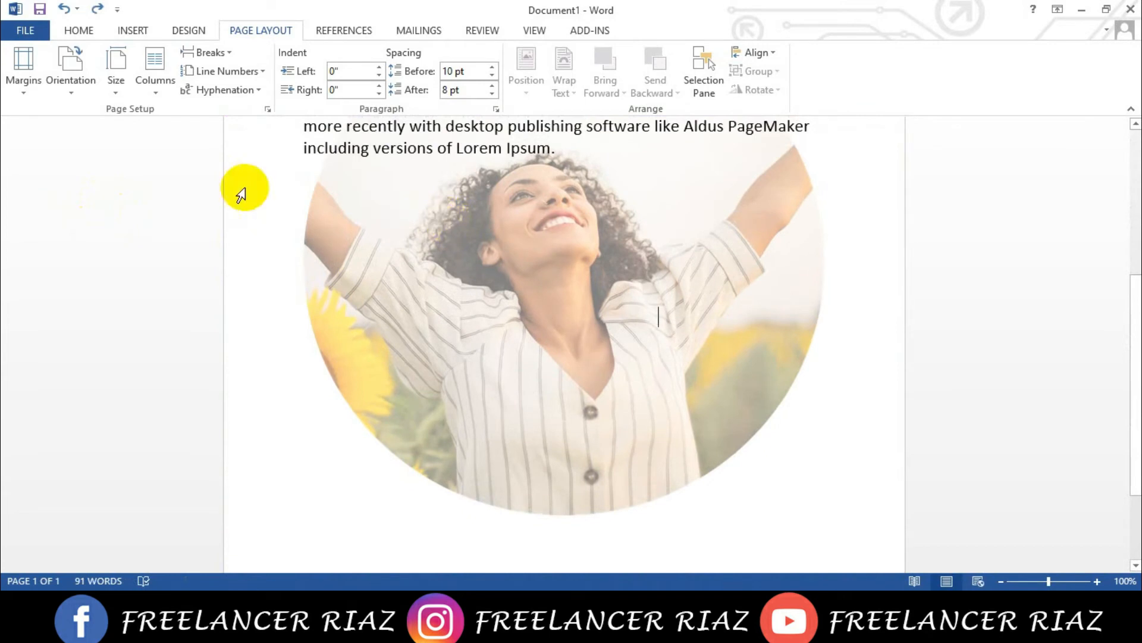
key(ctrl+z)
scroll(594, 272, up, 5)
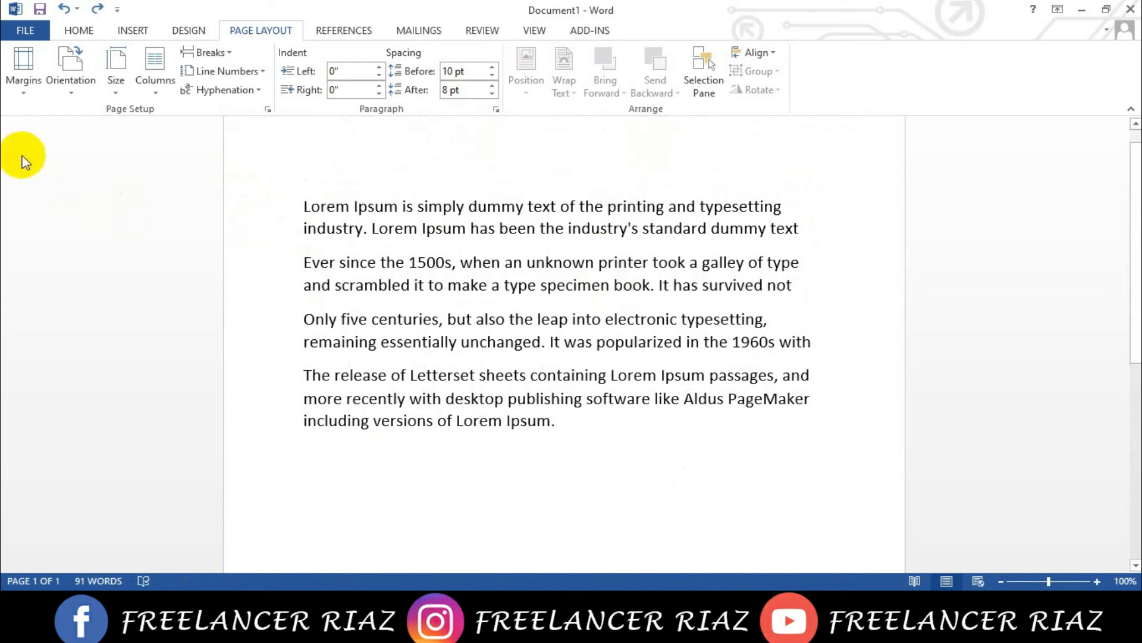
Switch the page orientation to Landscape, then return it to Portrait.
click(82, 64)
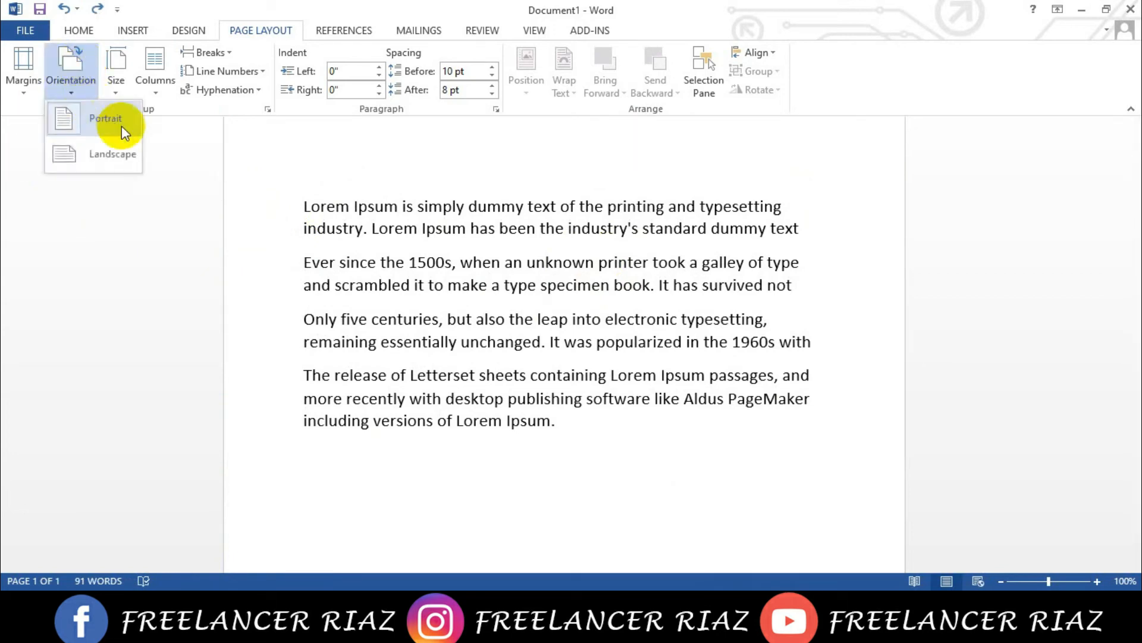
click(109, 158)
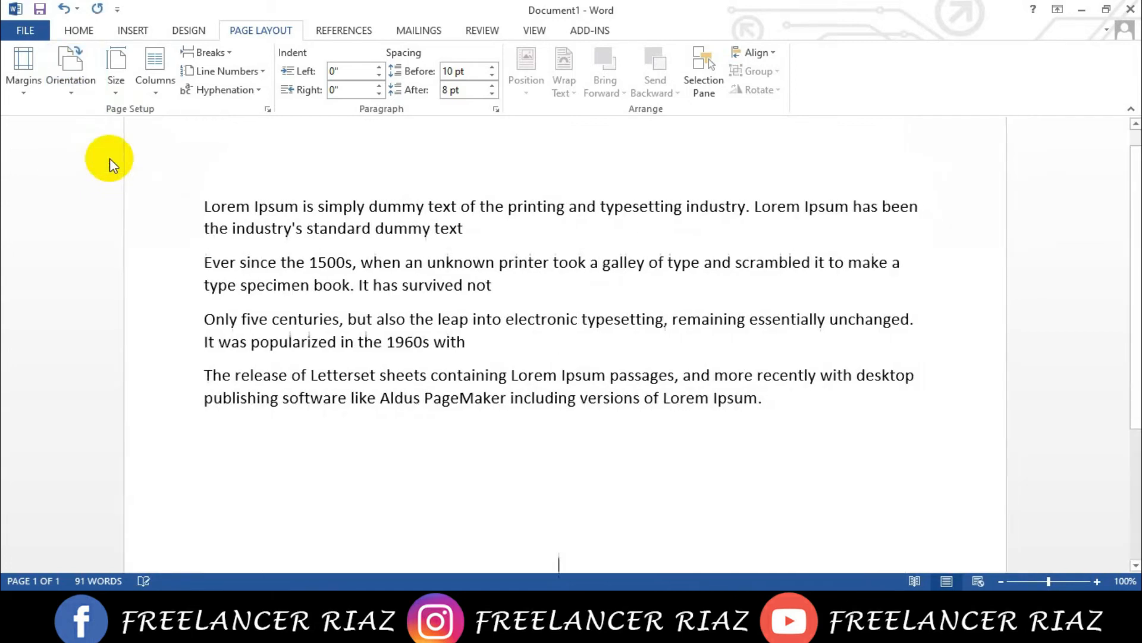
click(73, 61)
click(97, 130)
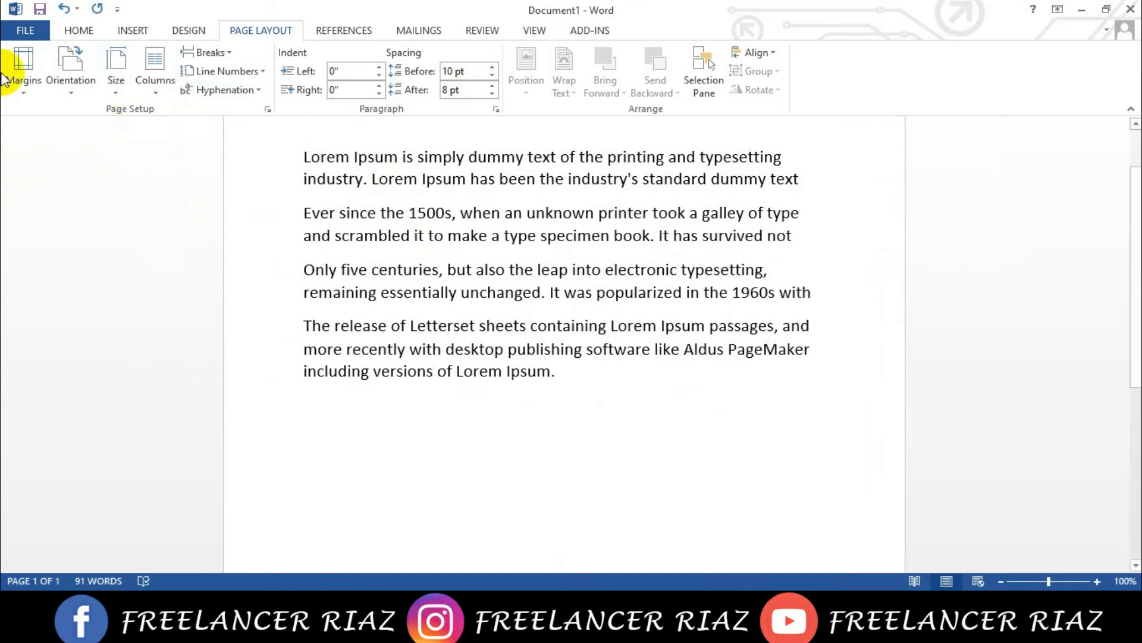
Select the four paragraphs and set the paper size to A4.
click(118, 95)
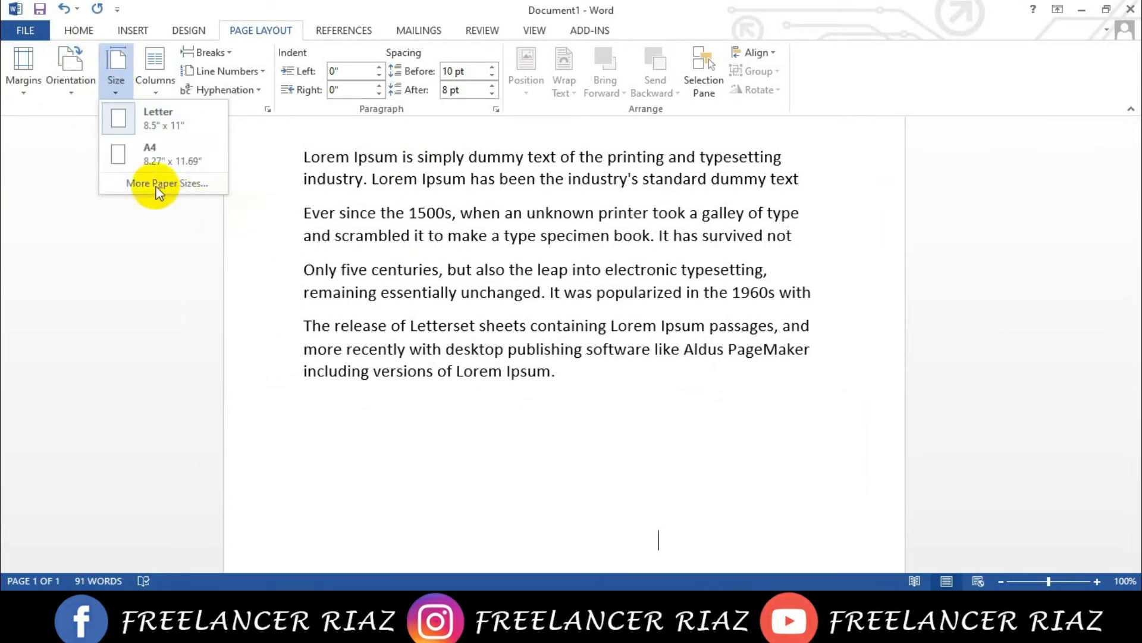
drag(581, 370, 135, 108)
click(112, 79)
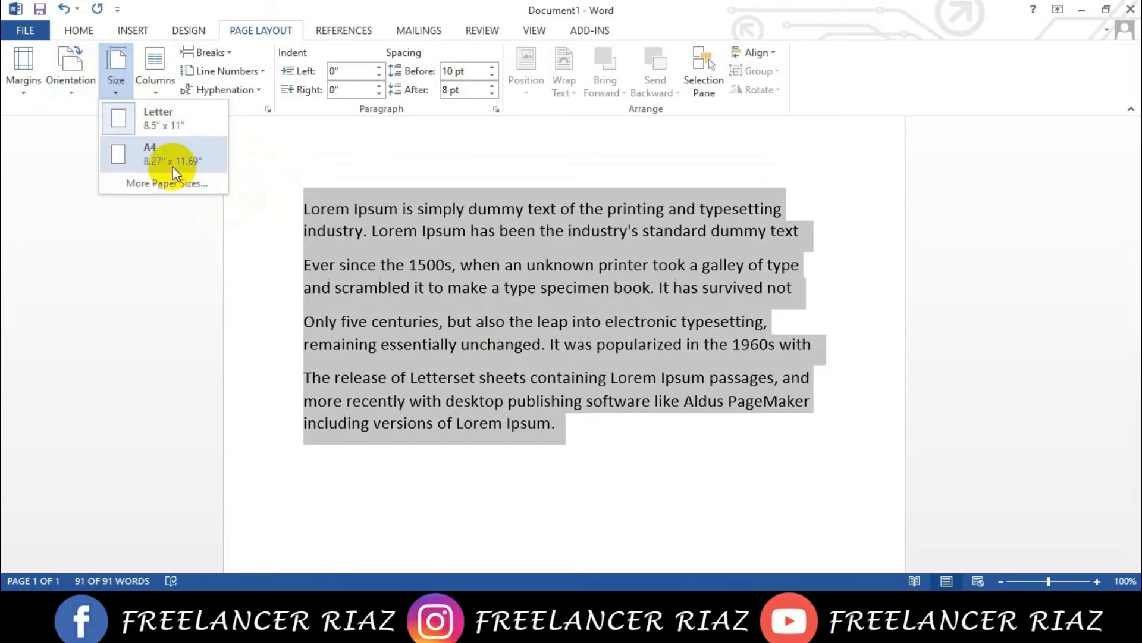
click(174, 172)
Open the detailed paper size settings and examine the paper size, width and height options.
click(116, 75)
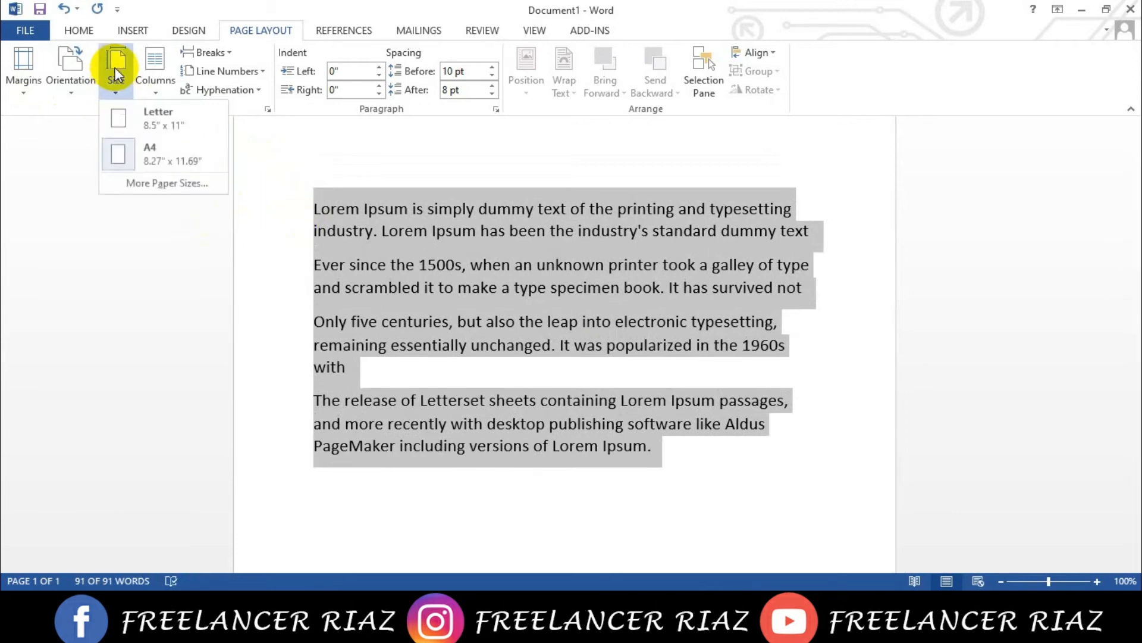
click(155, 182)
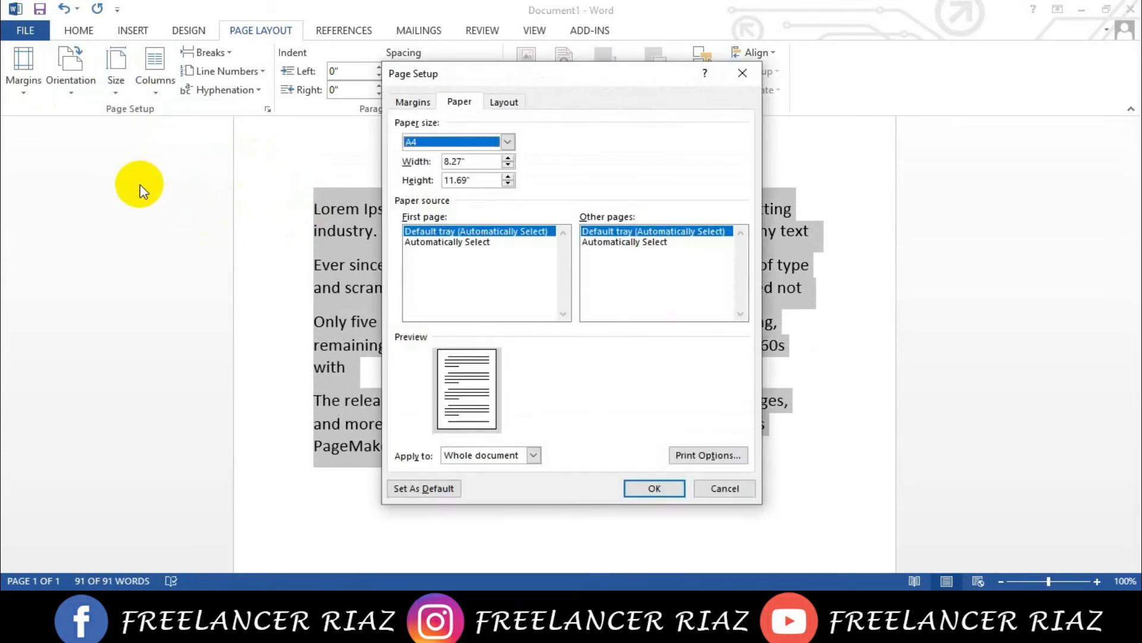
click(507, 143)
click(507, 142)
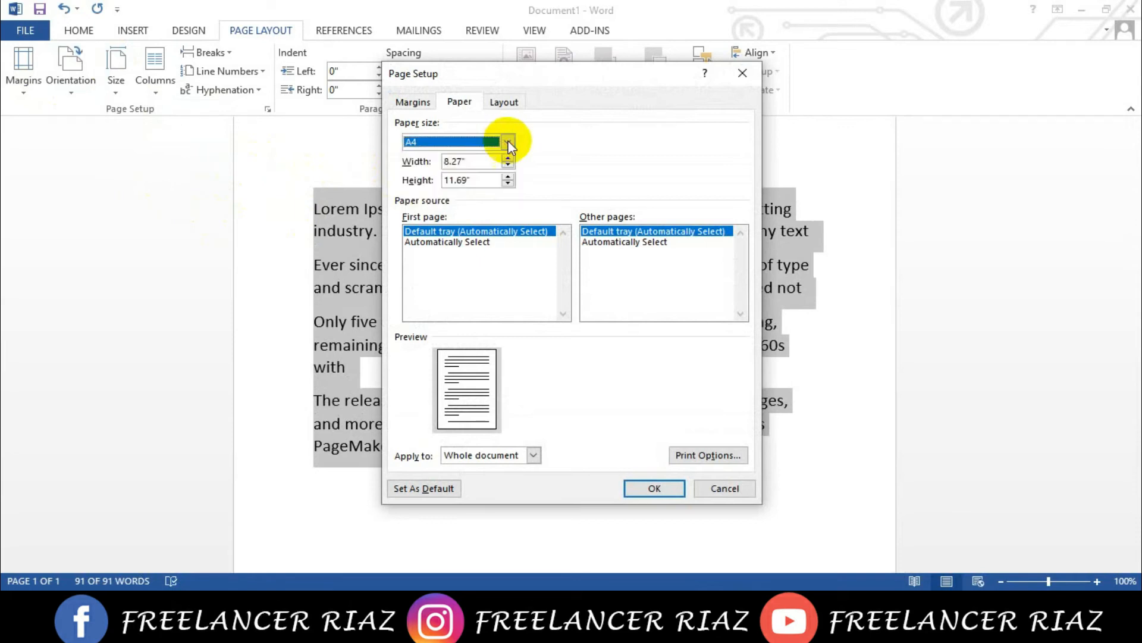
click(508, 142)
click(508, 142)
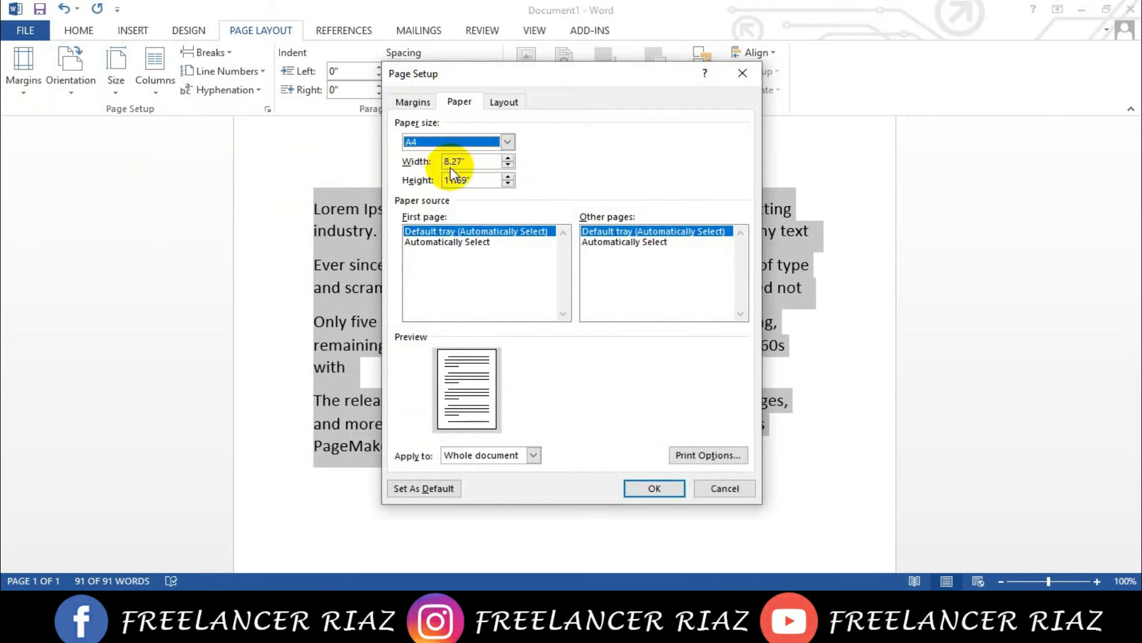
double_click(473, 163)
drag(474, 179, 443, 180)
click(496, 178)
click(492, 142)
click(490, 143)
Examine the section start options in the page layout settings, then close the page setup with the settings kept.
click(506, 103)
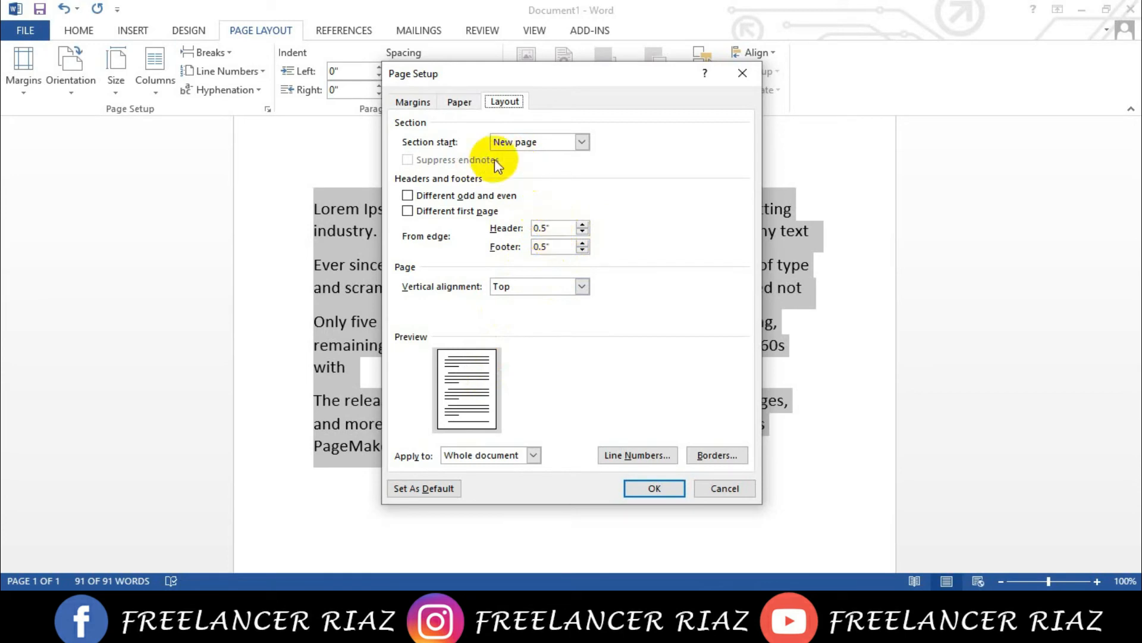
click(581, 143)
click(580, 144)
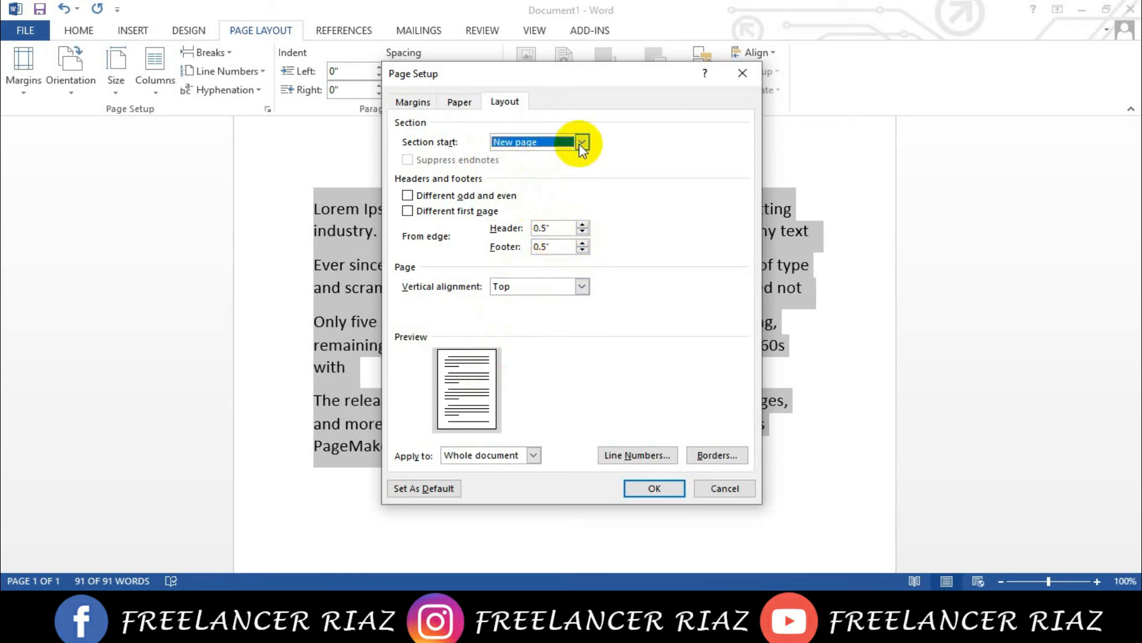
click(653, 488)
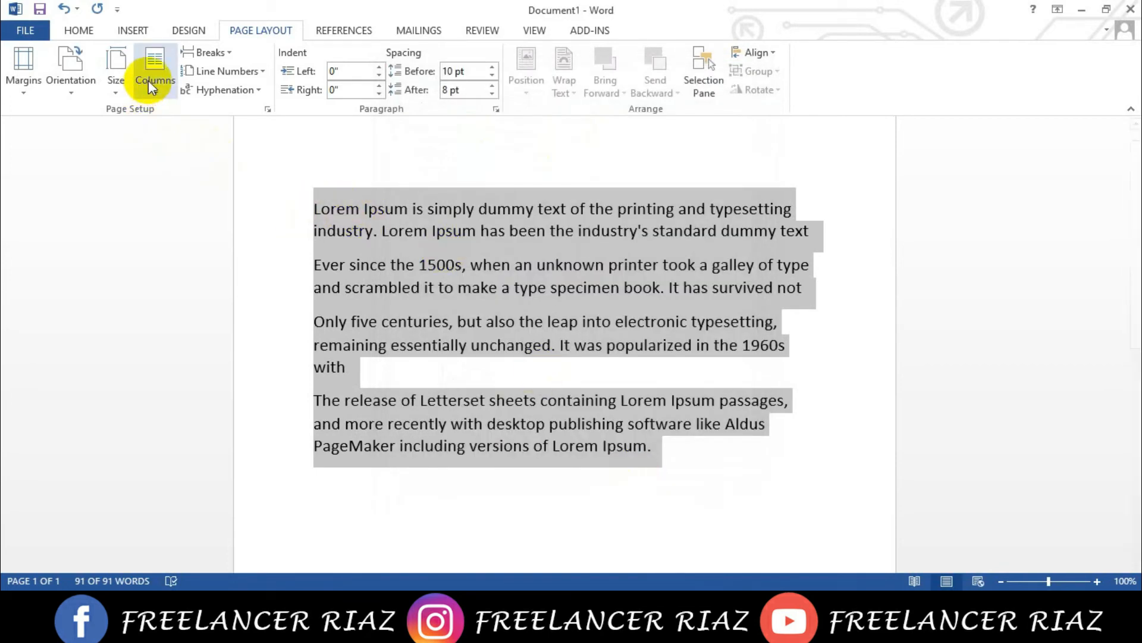
Try a two-column layout for the document, review the page, and undo it.
click(511, 362)
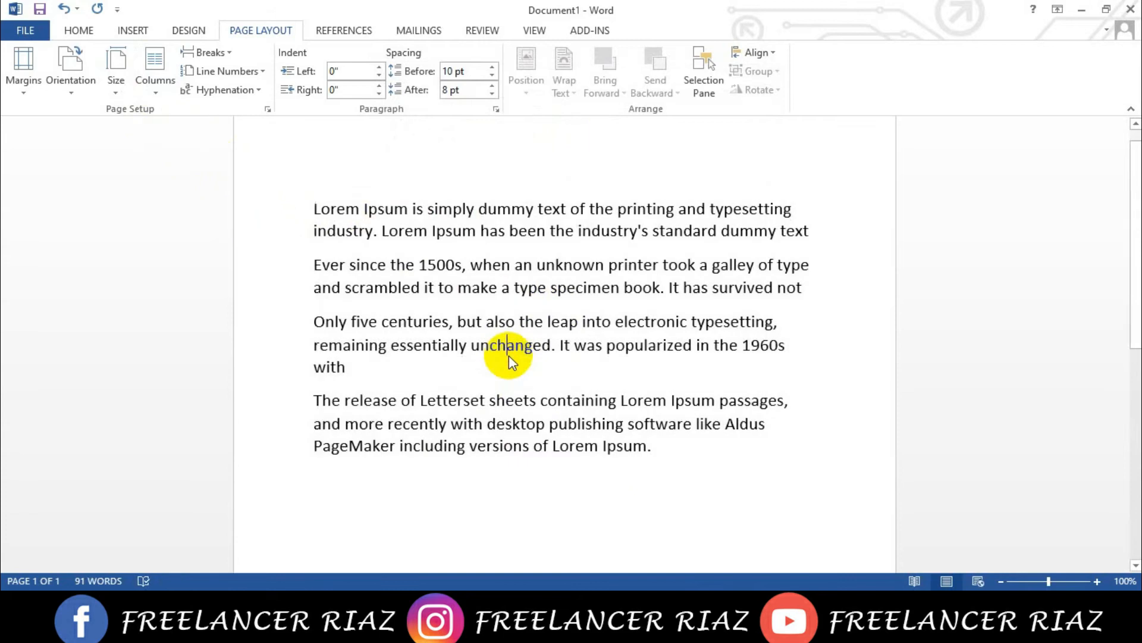
drag(824, 248, 319, 245)
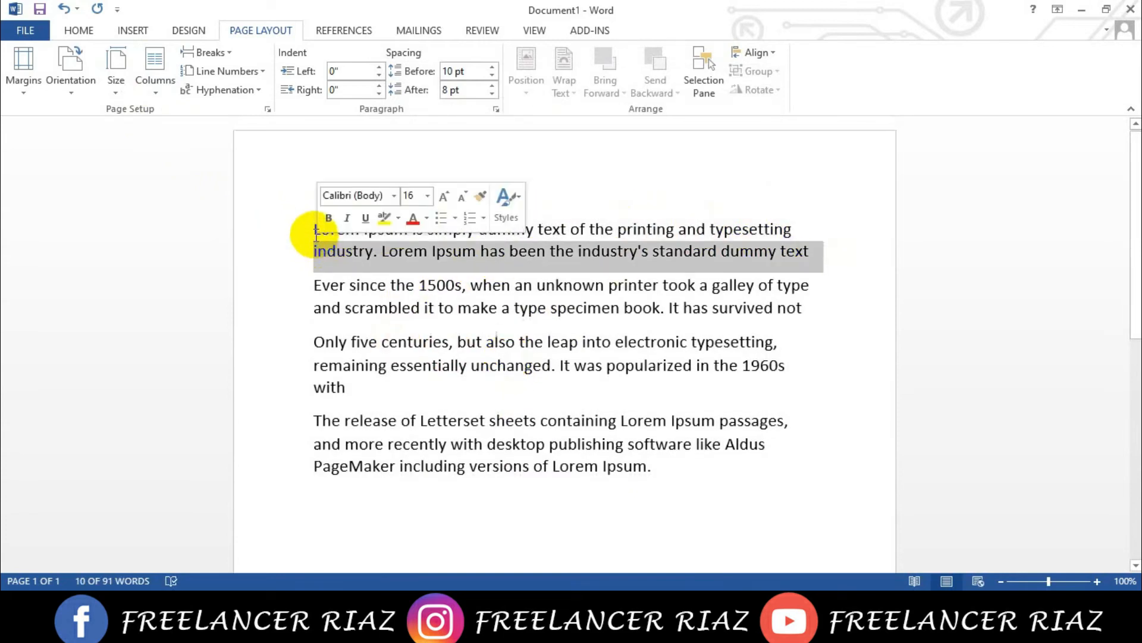
click(825, 255)
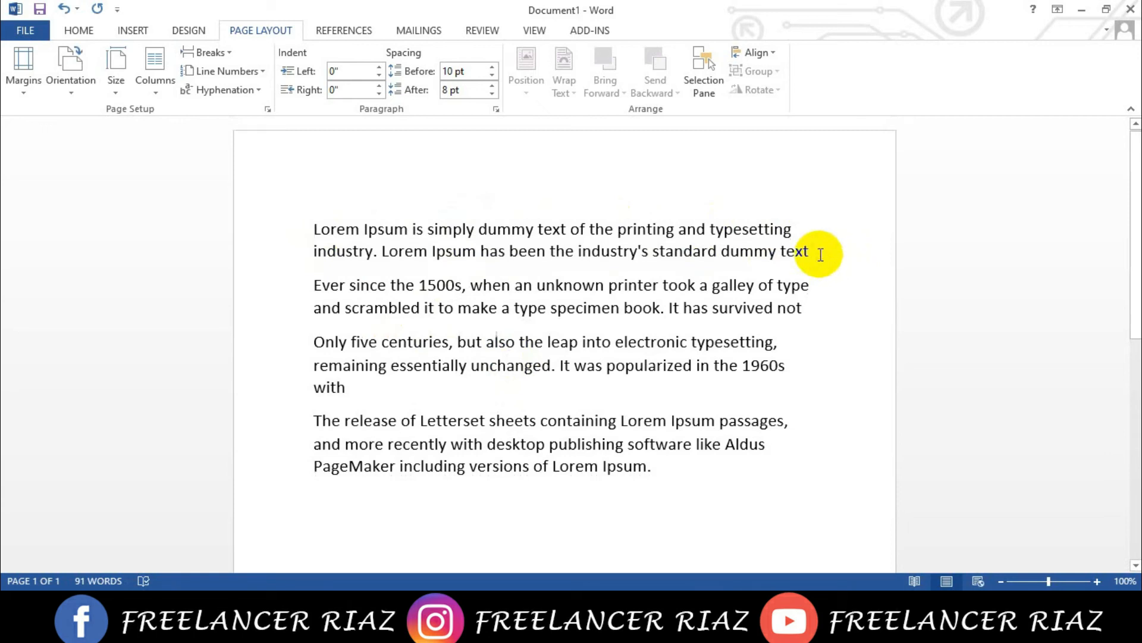
click(159, 76)
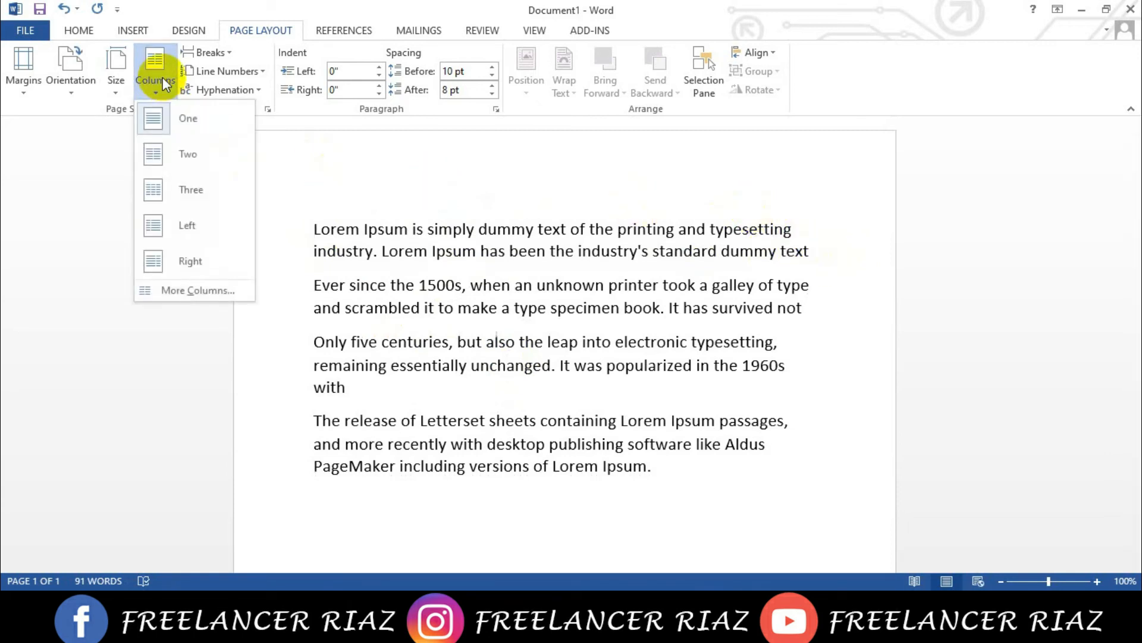
click(187, 157)
scroll(574, 166, down, 6)
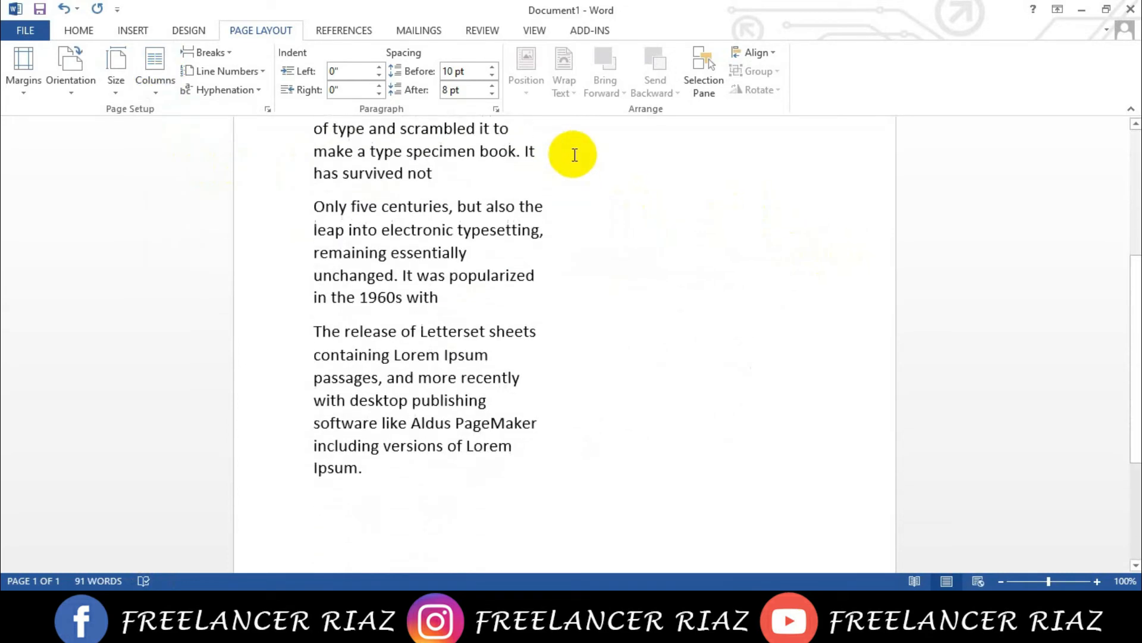
scroll(575, 153, down, 2)
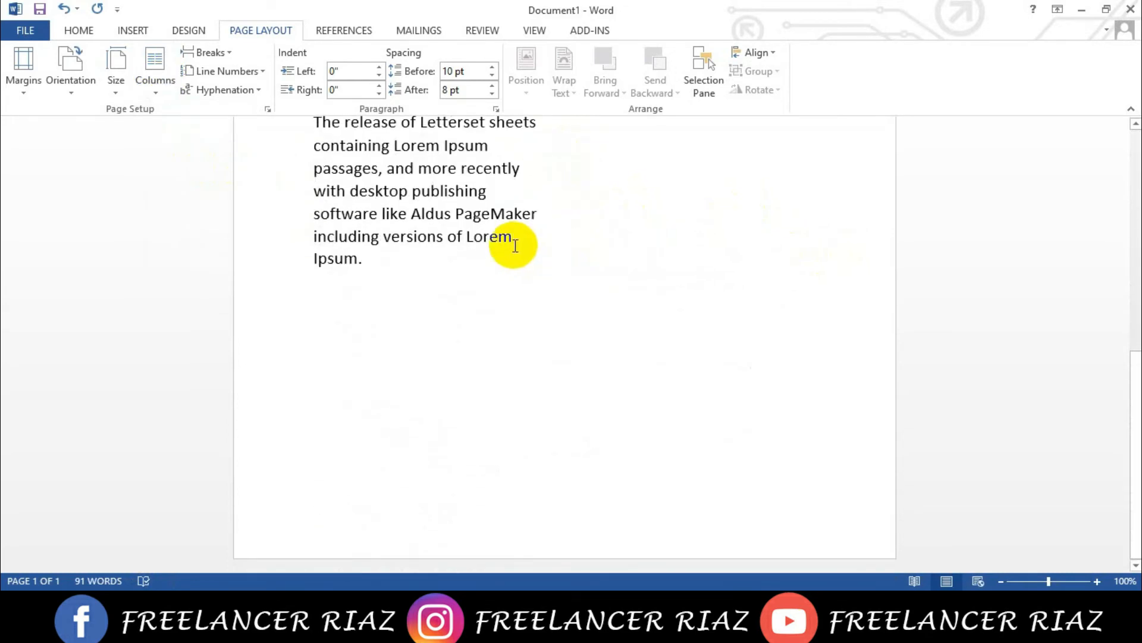
scroll(529, 245, up, 3)
key(ctrl+z)
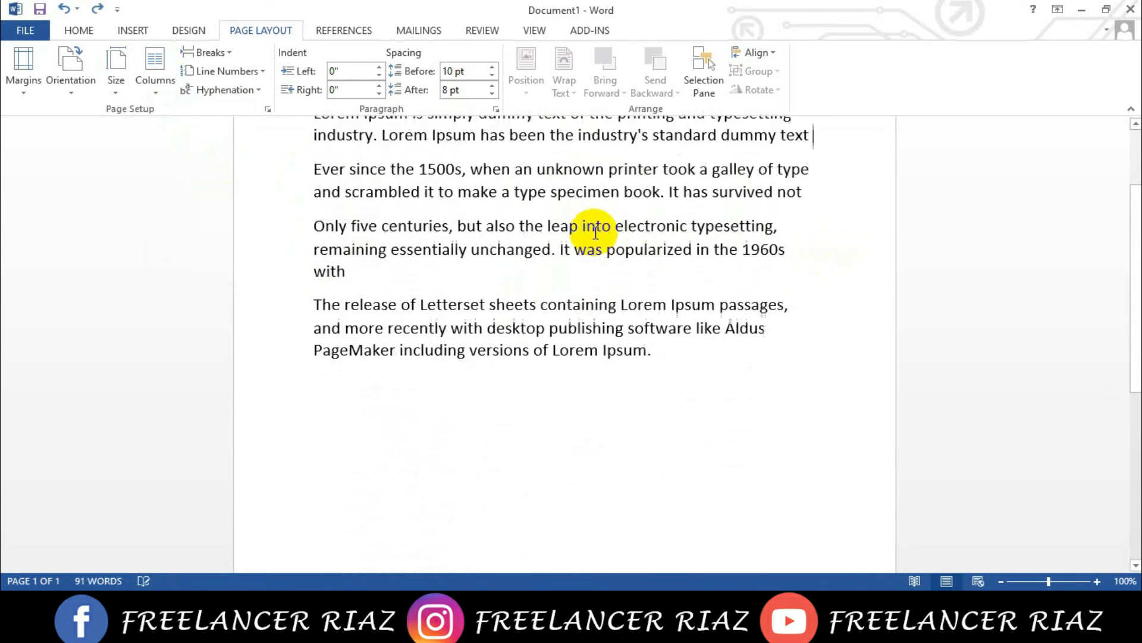
Copy the four Lorem Ipsum paragraphs and paste them into a new blank document.
key(ctrl+a)
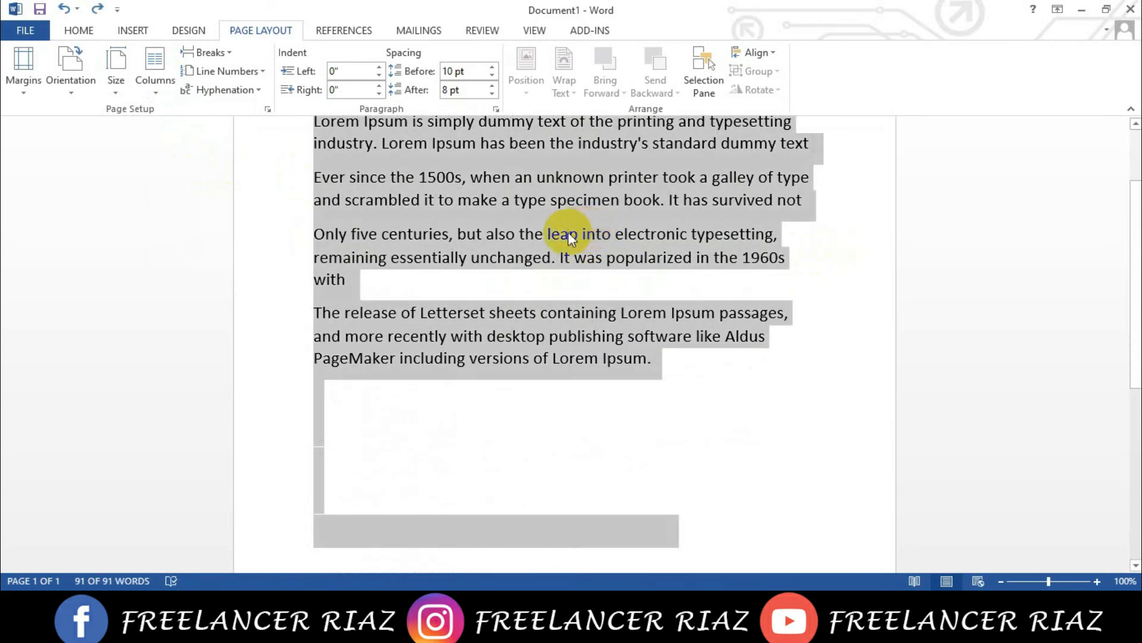
scroll(581, 288, down, 2)
click(595, 344)
drag(659, 283, 308, 228)
key(ctrl+c)
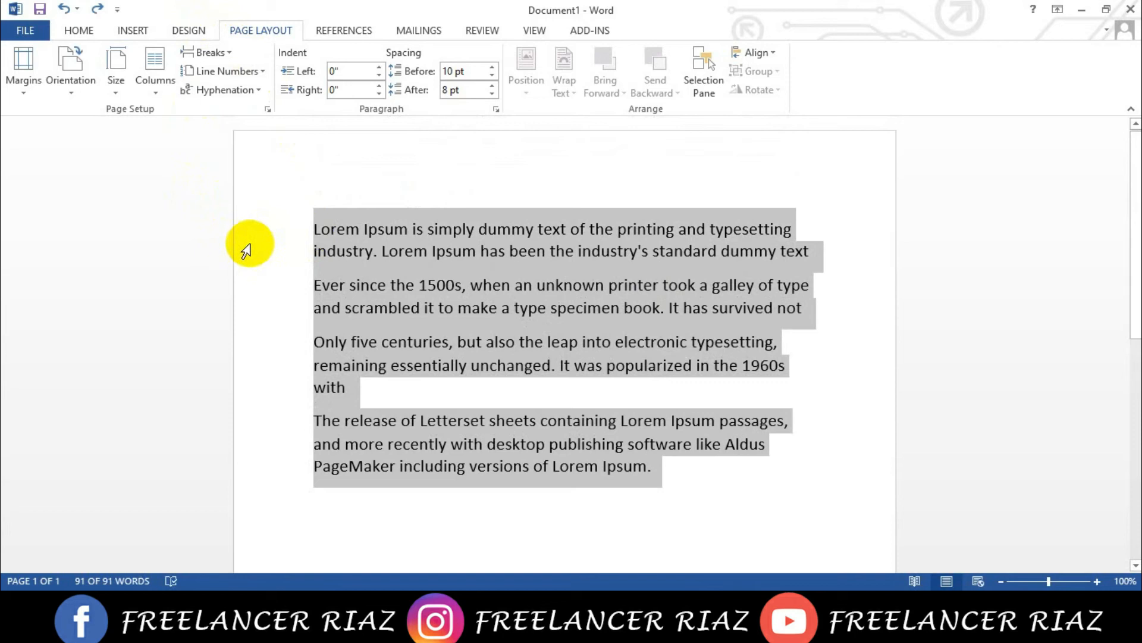
key(ctrl+n)
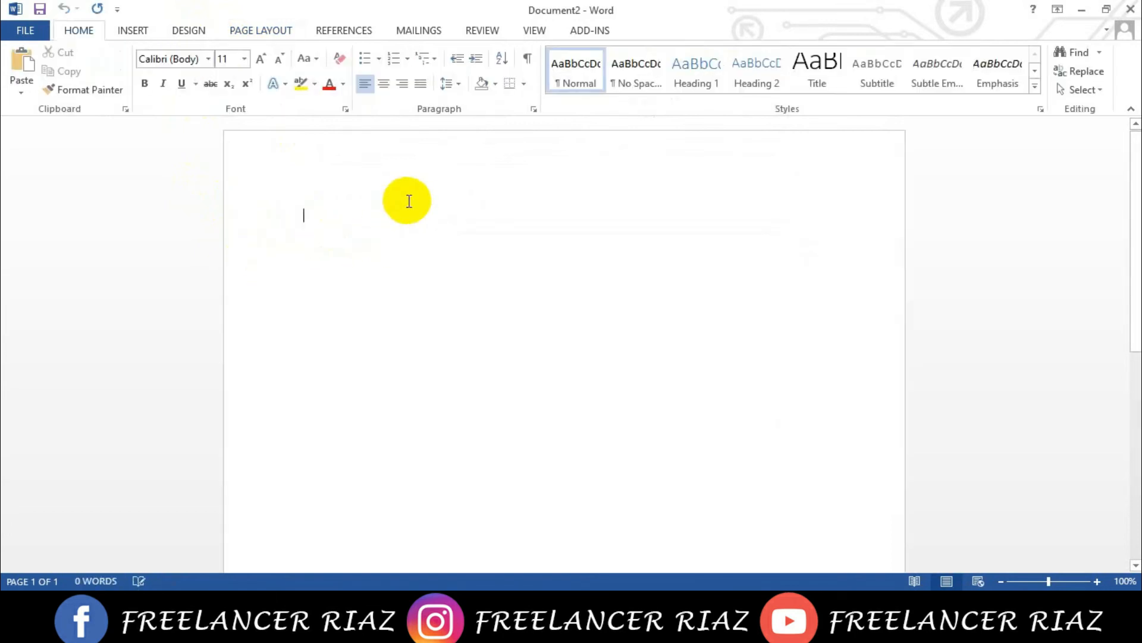
key(ctrl+v)
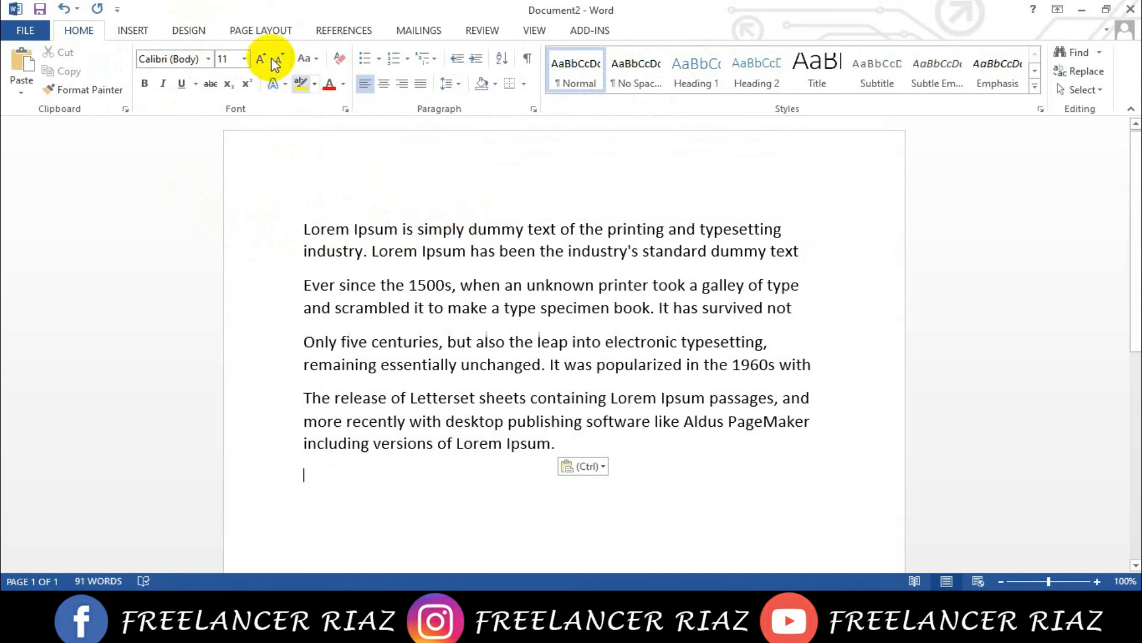
Select the four pasted paragraphs and arrange them in two columns.
click(191, 31)
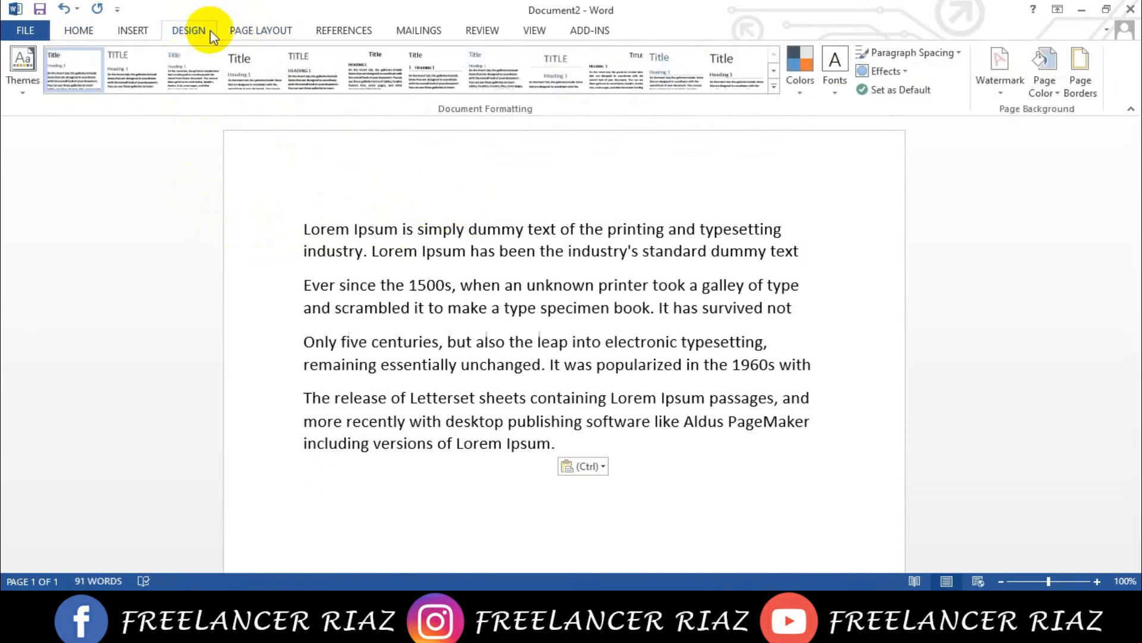
click(249, 32)
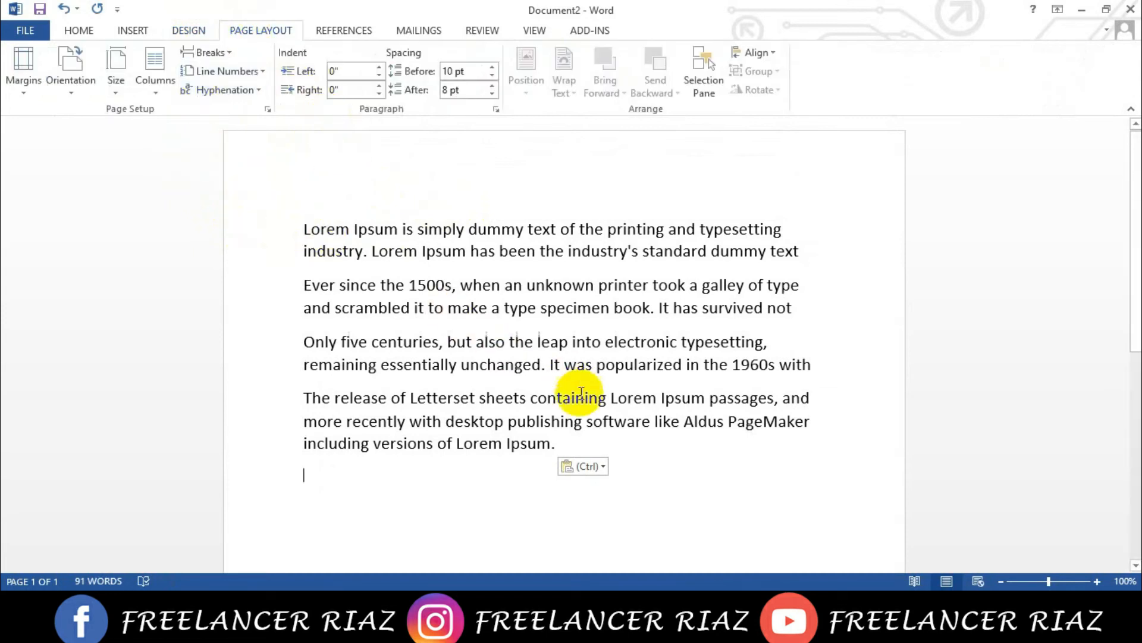
drag(562, 444, 219, 172)
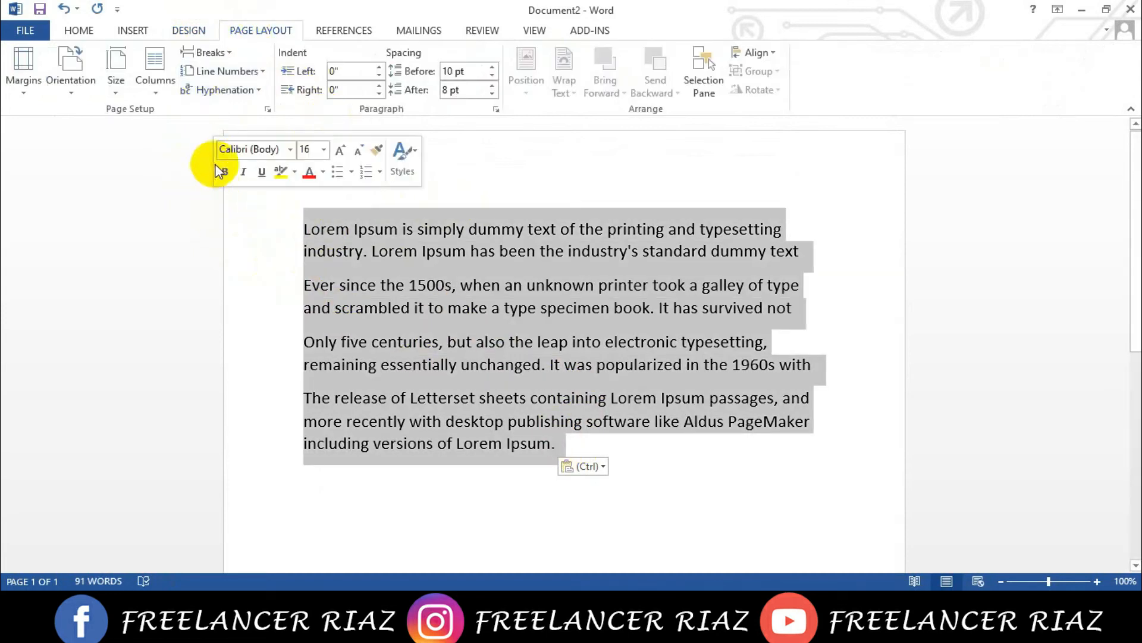
click(154, 58)
click(174, 153)
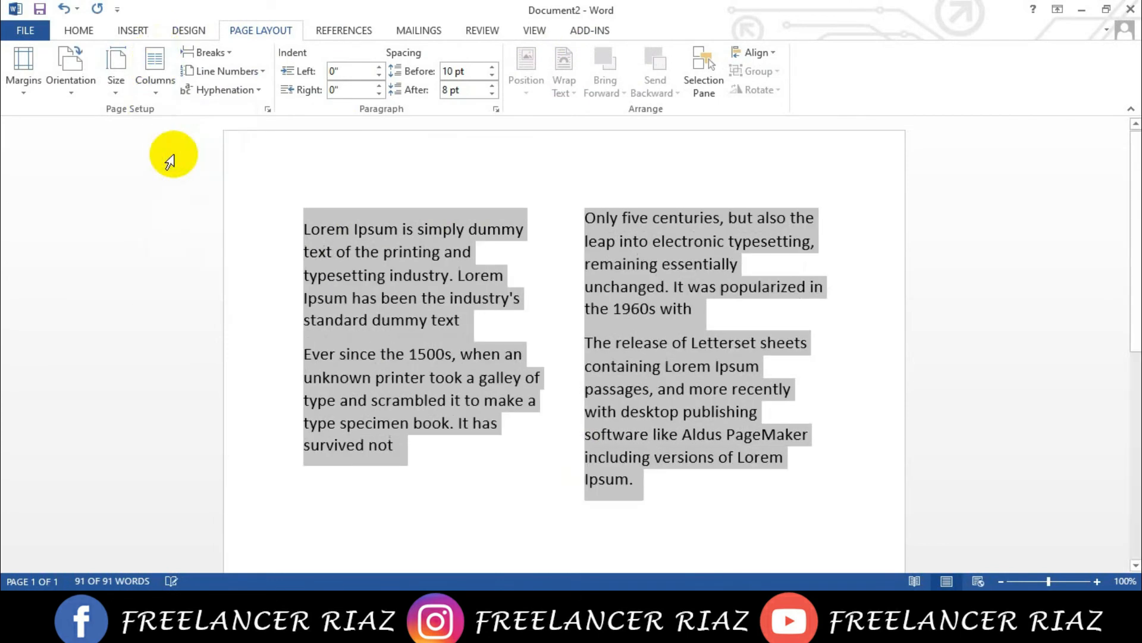
Try the Three and Left column presets on the selected text, then switch it to the Right preset.
click(159, 71)
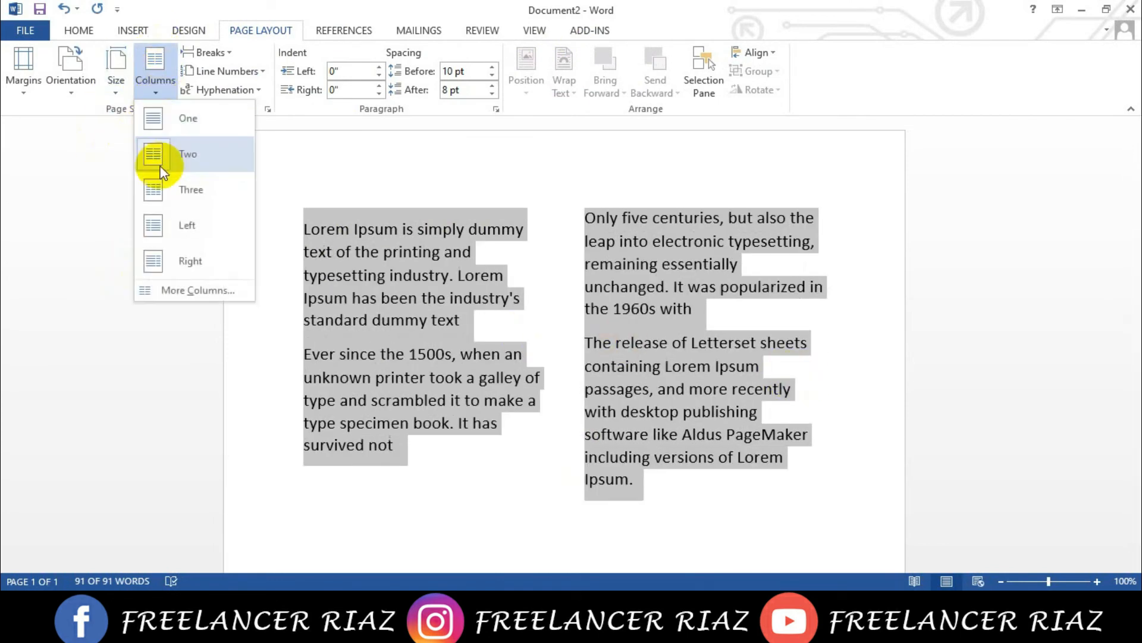
click(157, 188)
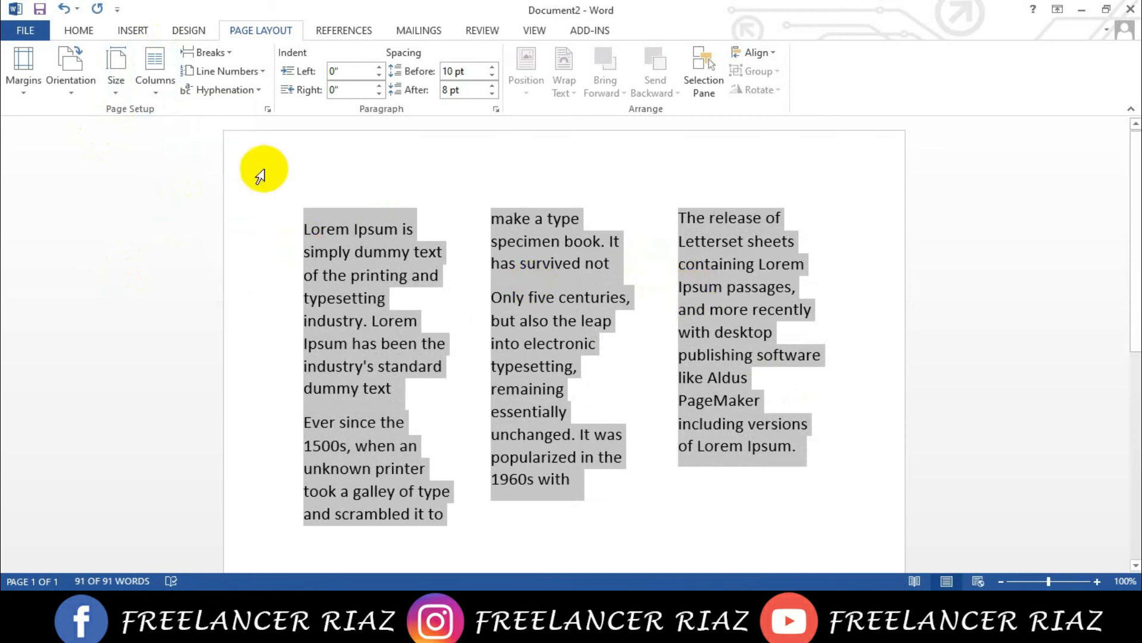
click(158, 59)
click(167, 238)
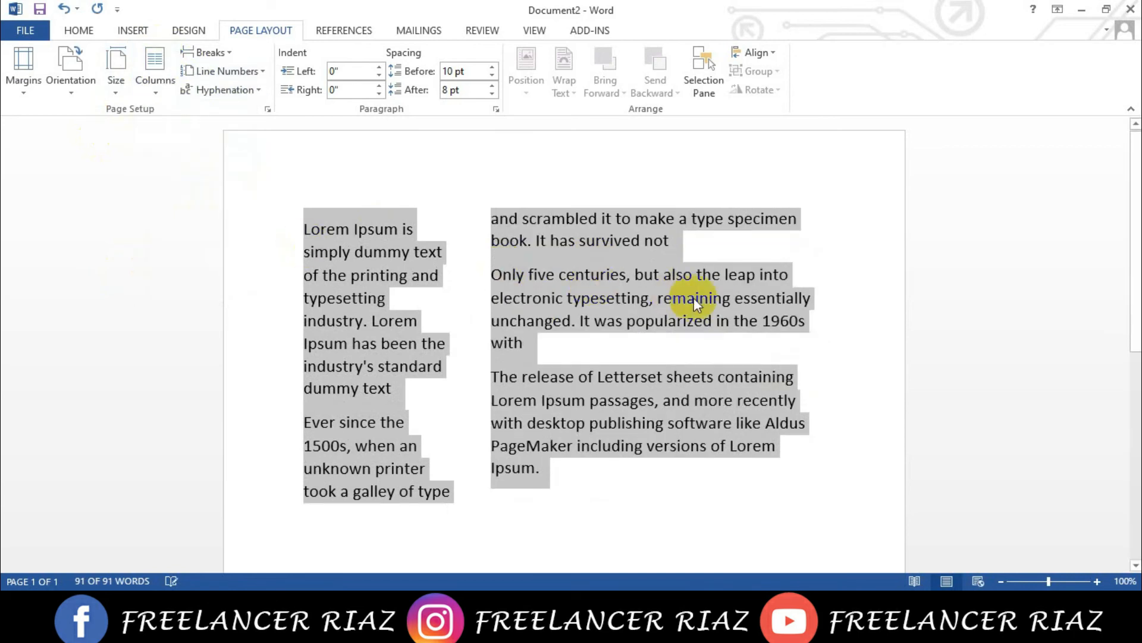
click(154, 66)
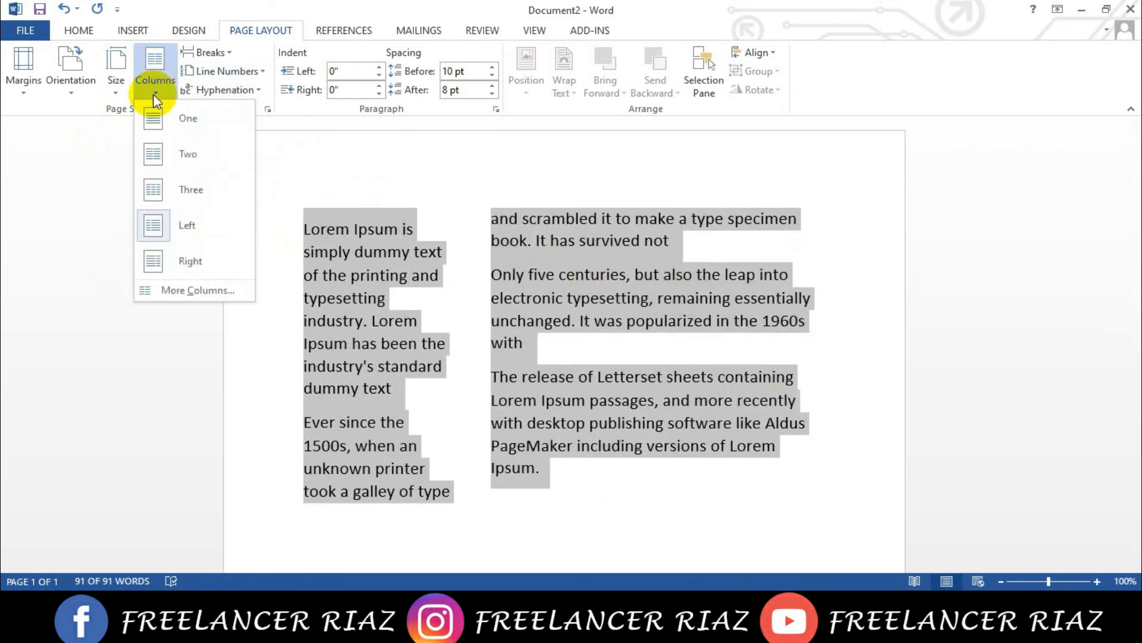
click(174, 265)
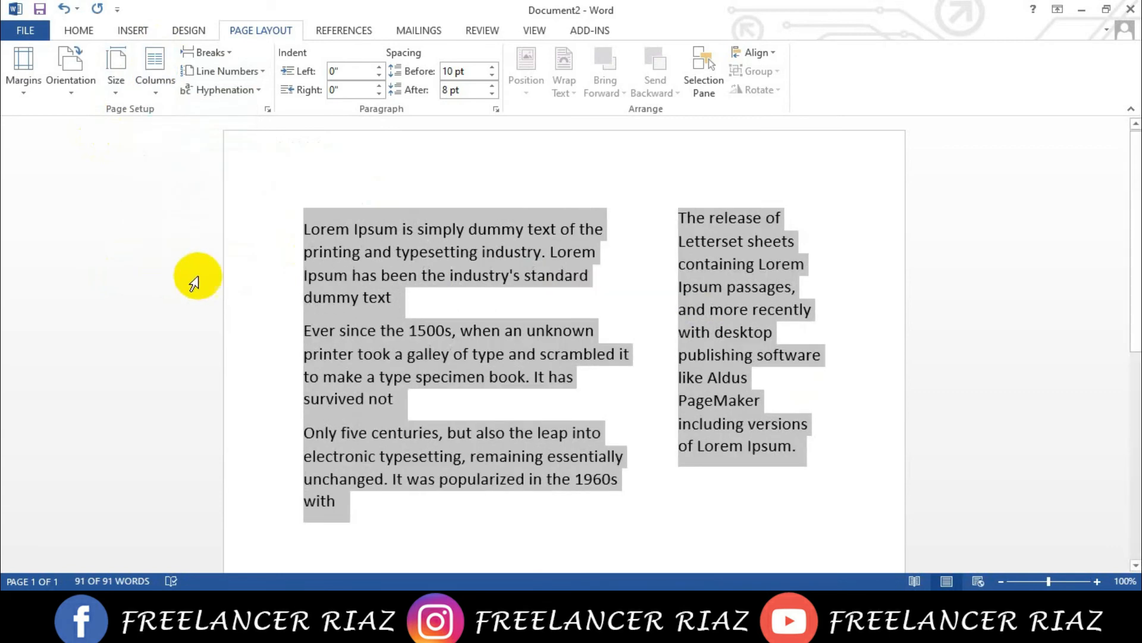
Arrange the selected text in seven equal-width columns with 0.5" spacing, using the Three preset as the starting point, and review the page.
click(154, 69)
click(181, 291)
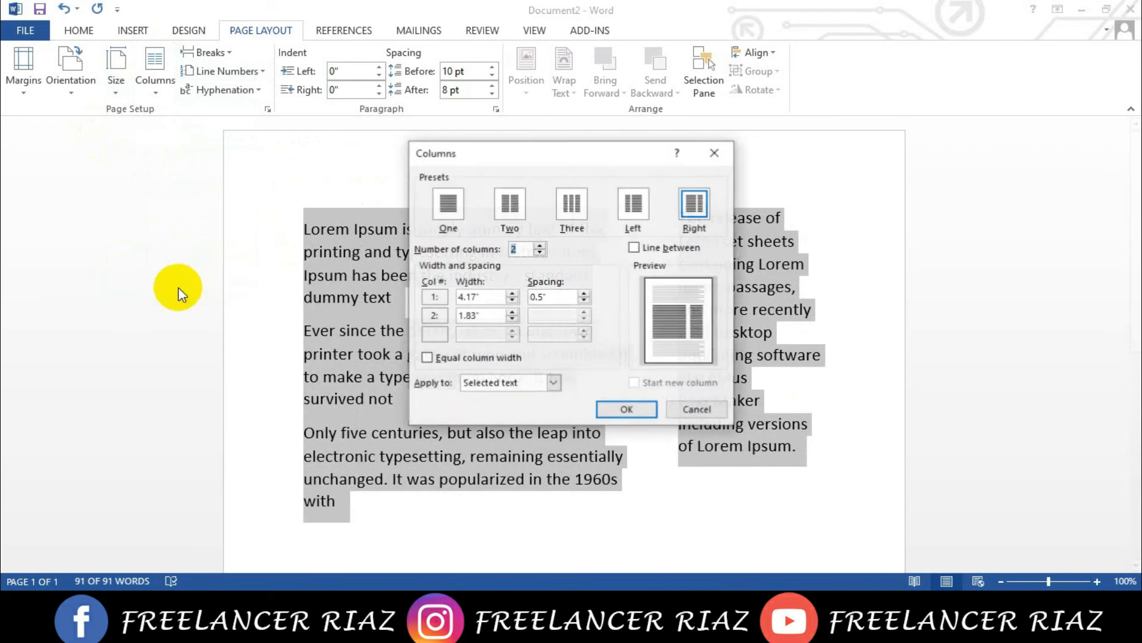
click(539, 246)
click(539, 245)
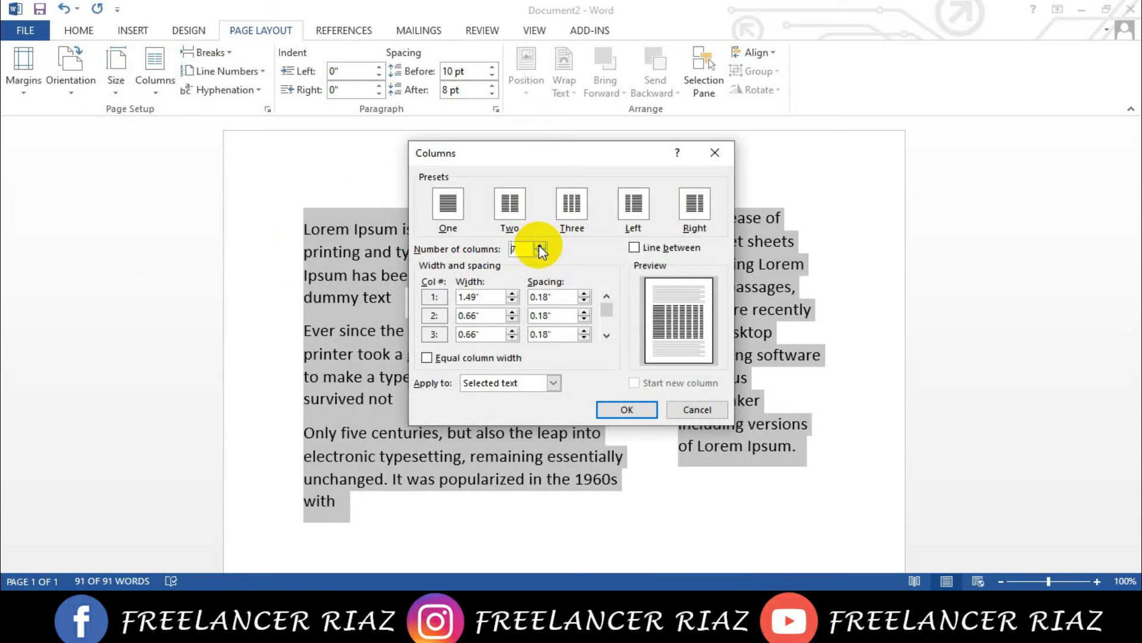
click(579, 217)
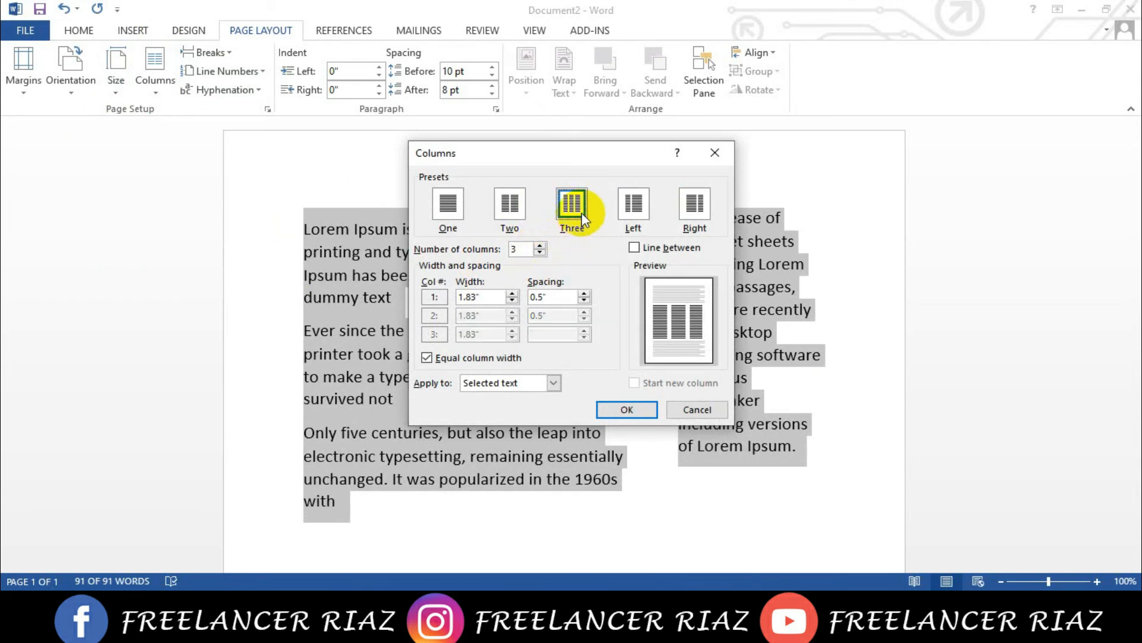
click(540, 245)
click(540, 246)
click(540, 246)
click(539, 245)
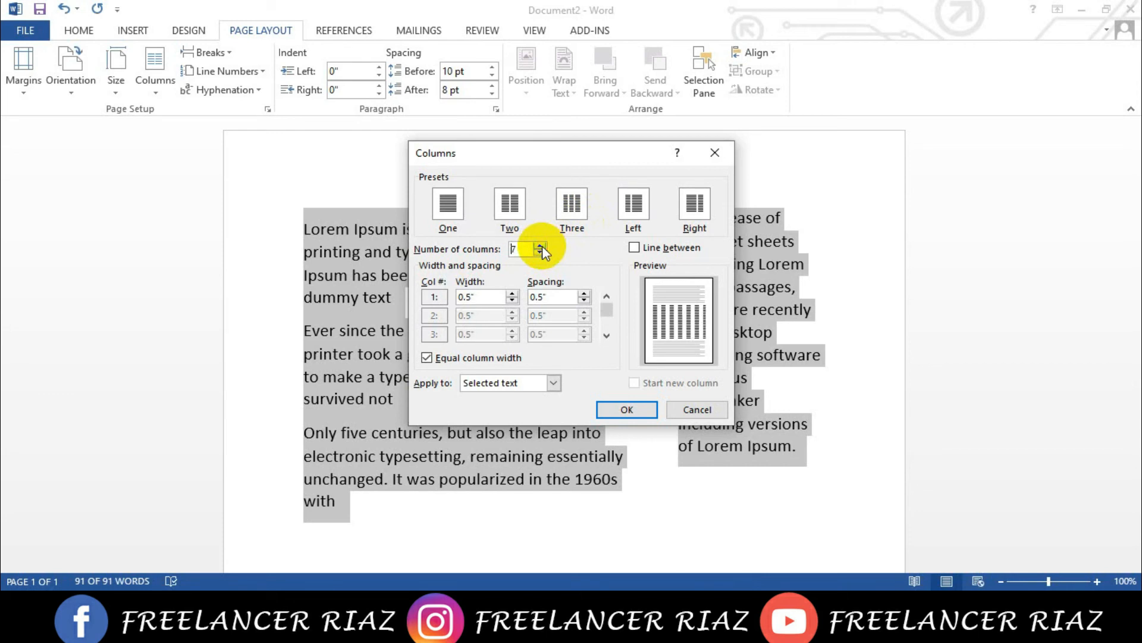
click(627, 410)
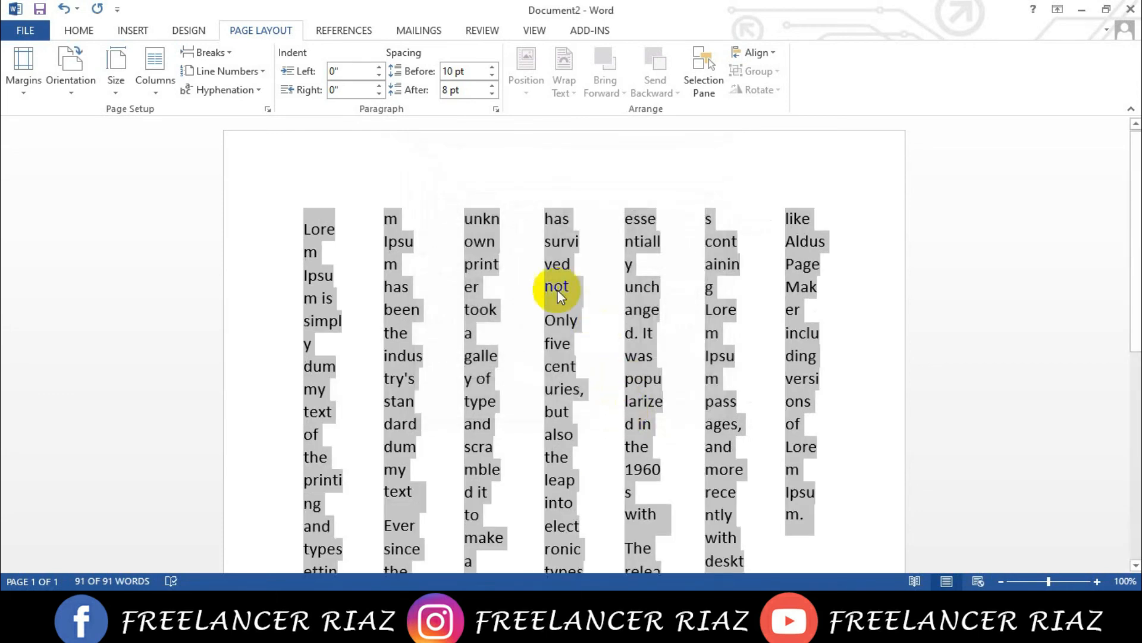
scroll(555, 293, down, 3)
scroll(515, 287, up, 3)
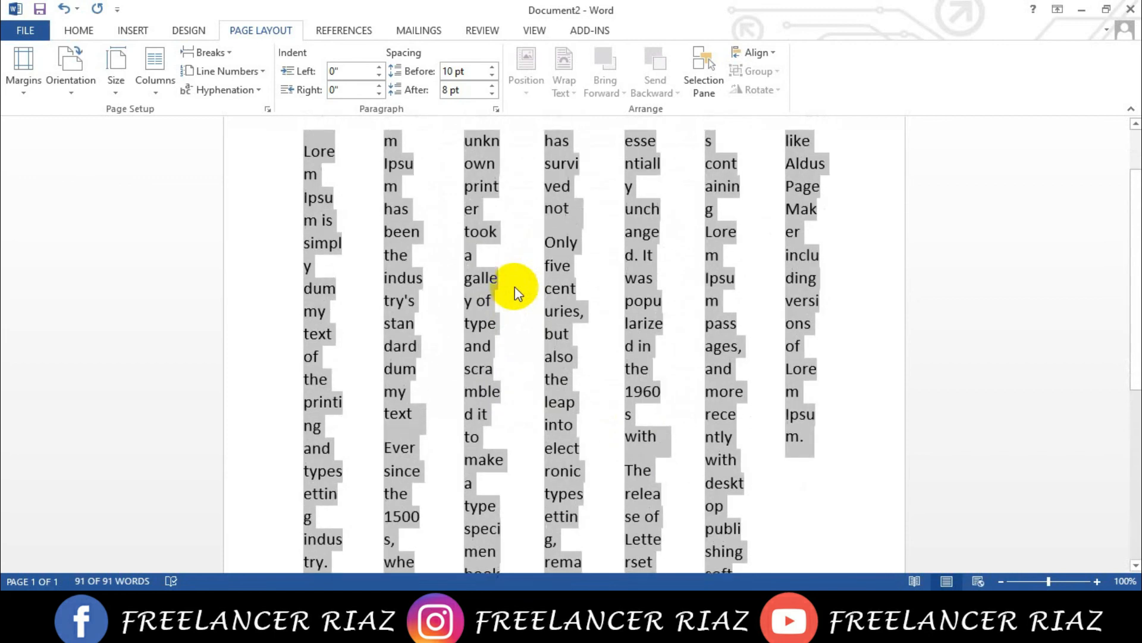
Reselect all of the document's text for another column layout change.
click(310, 300)
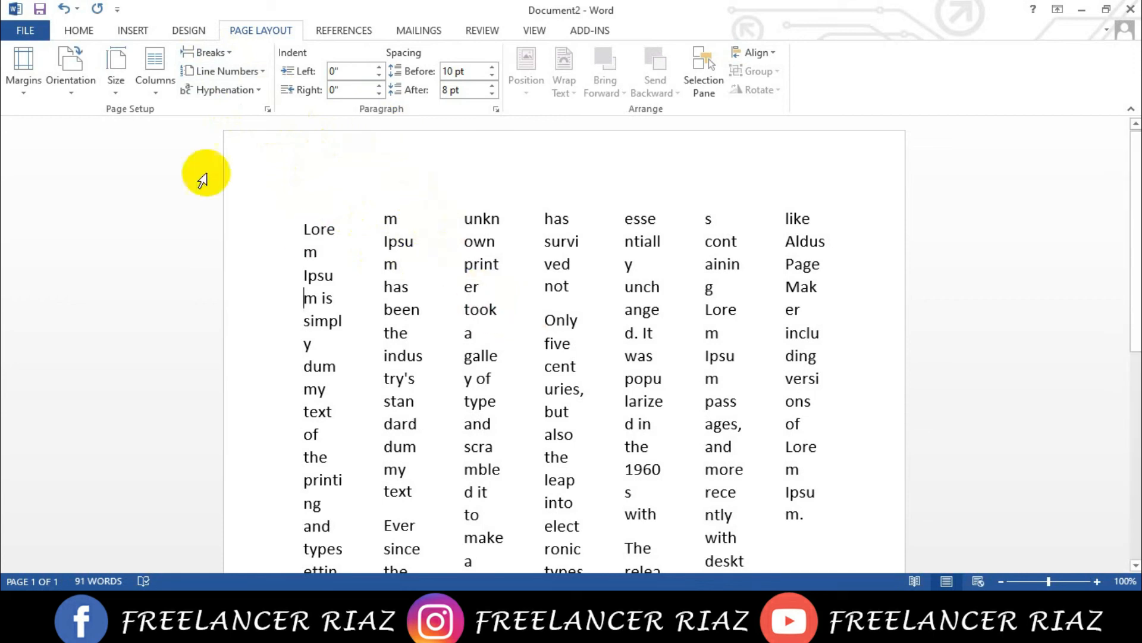
key(ctrl+a)
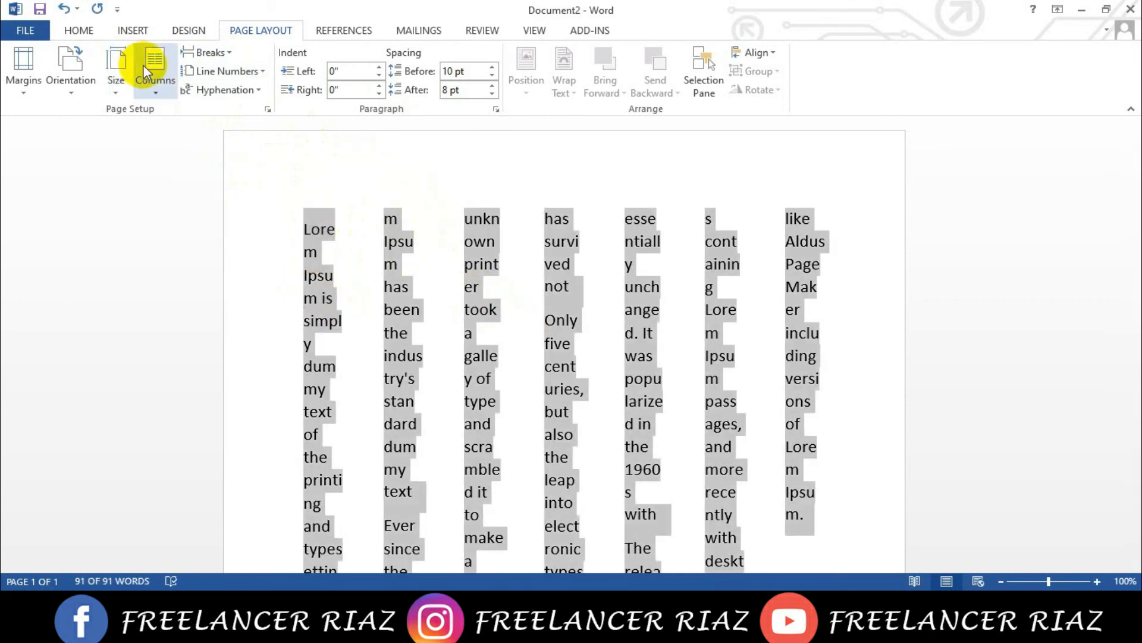